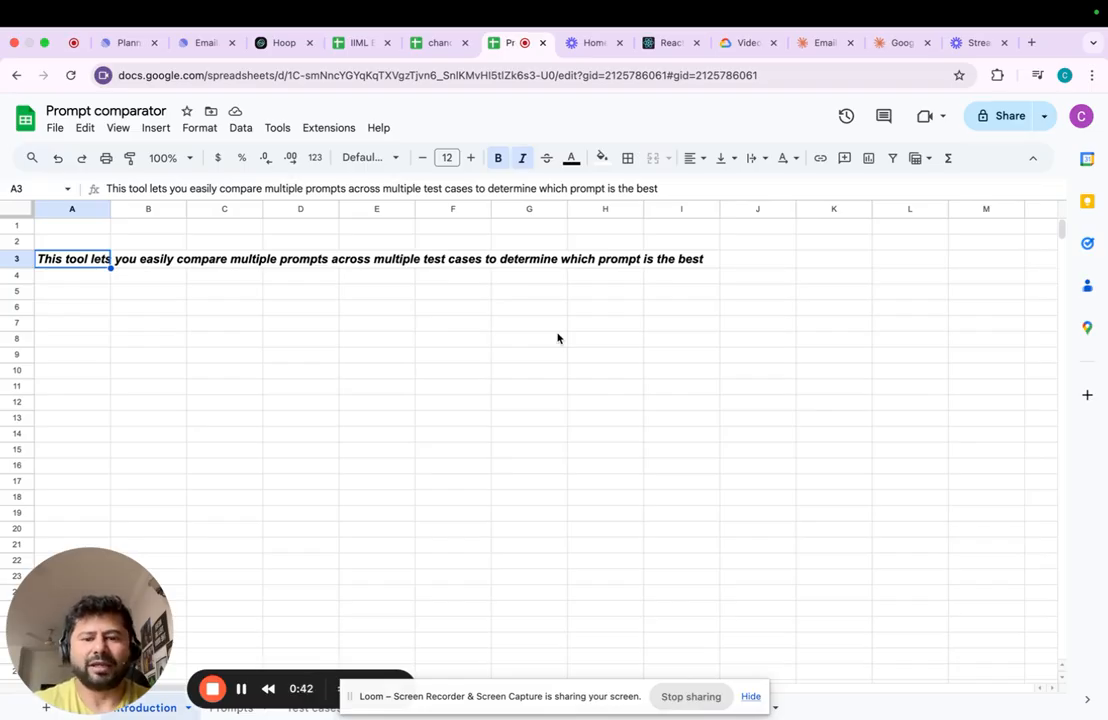
{"action": "left_click", "coordinate": [749, 698]}
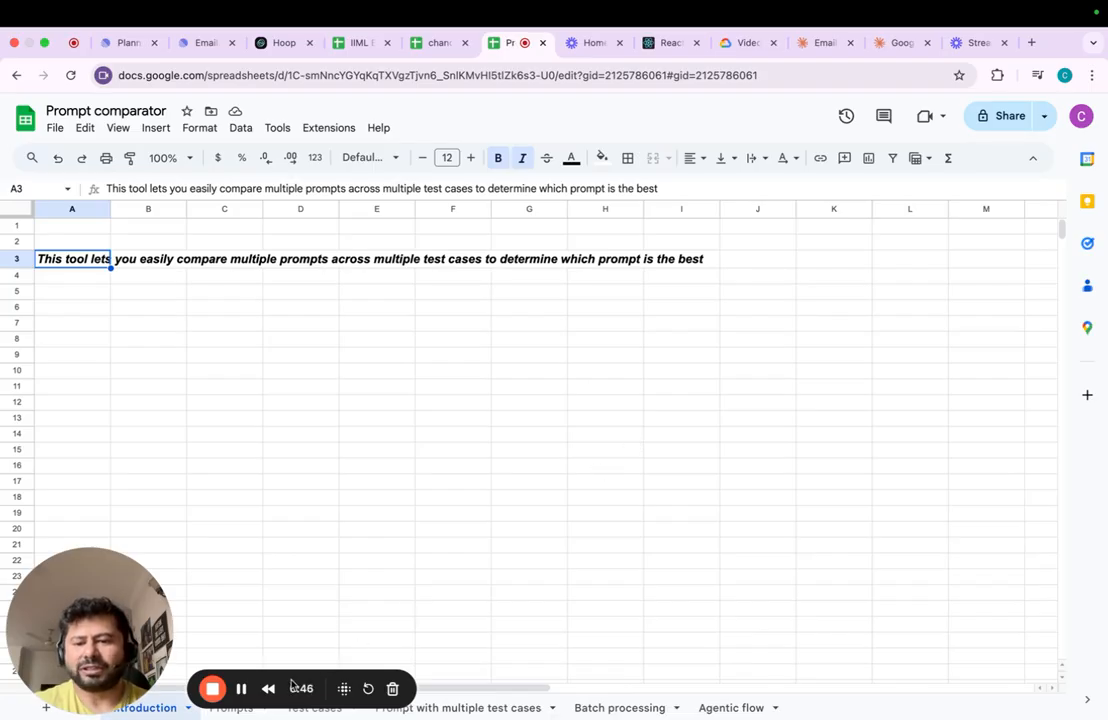
{"action": "left_click_drag", "start_coordinate": [291, 684], "coordinate": [1058, 574]}
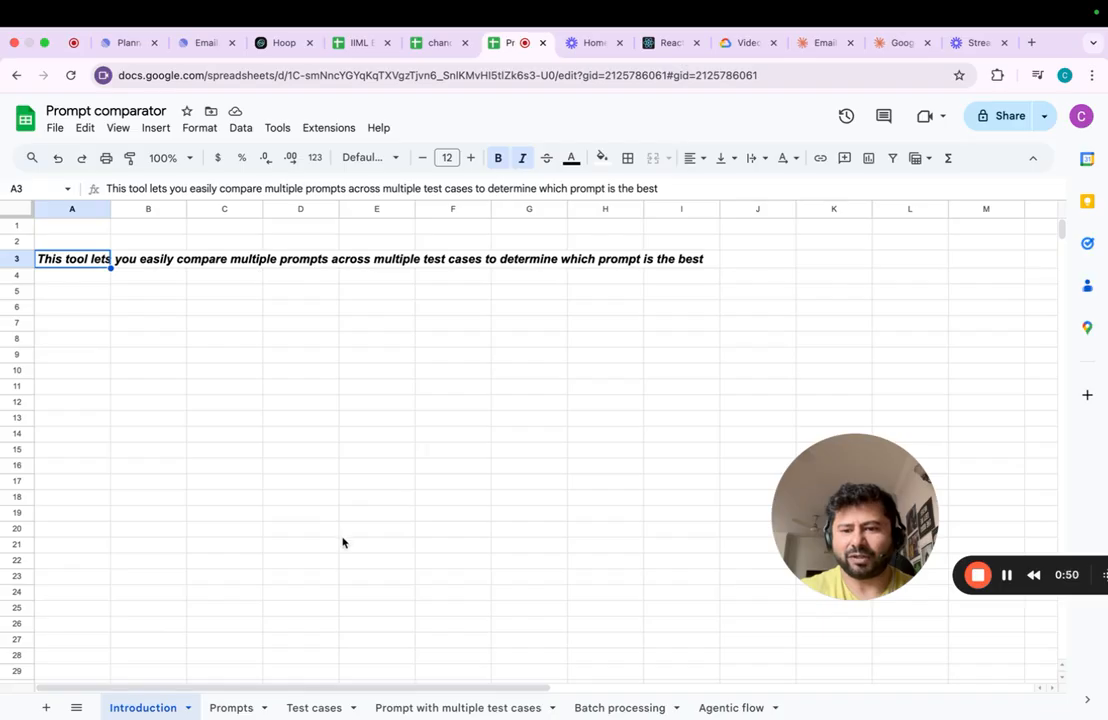
- Select cell A3 on the Prompt with multiple test cases sheet, and read through the customer queries on the Test cases sheet
{"action": "left_click", "coordinate": [405, 708]}
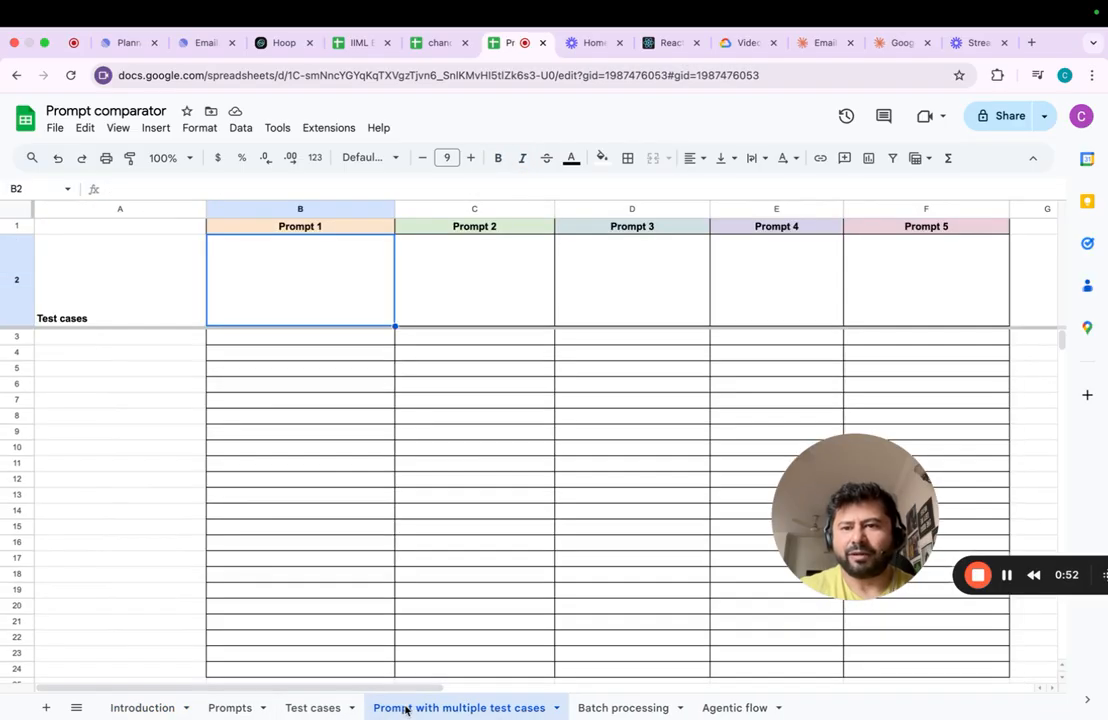
{"action": "left_click", "coordinate": [119, 338]}
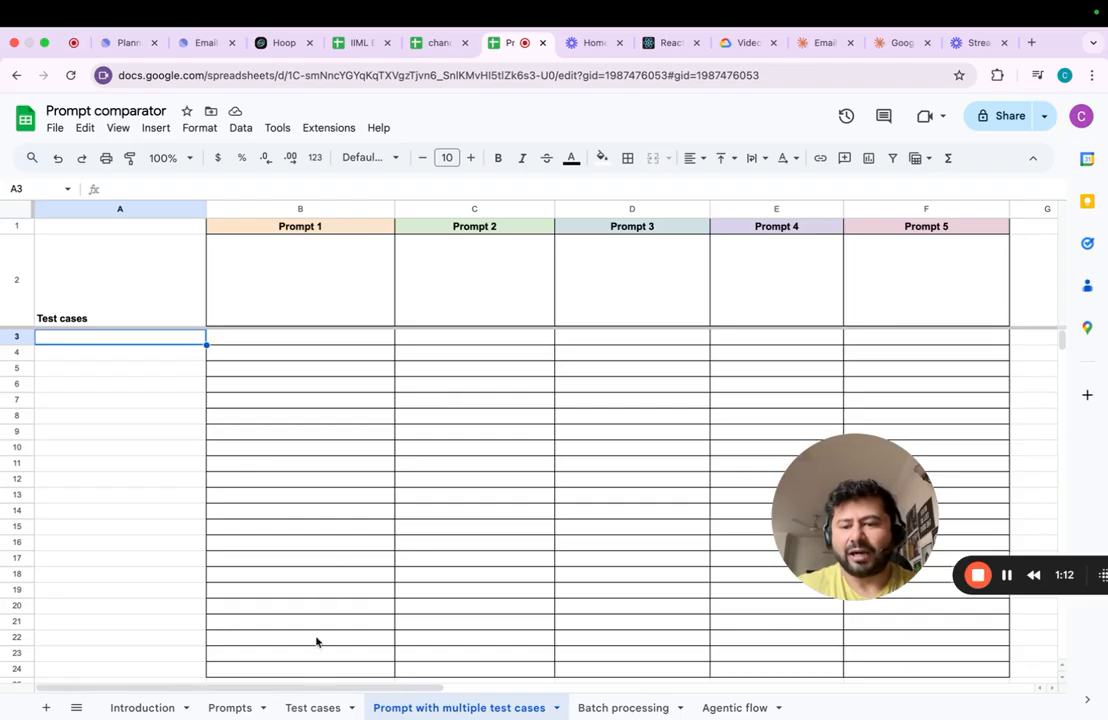
{"action": "left_click", "coordinate": [310, 707]}
{"action": "key", "text": "Up"}
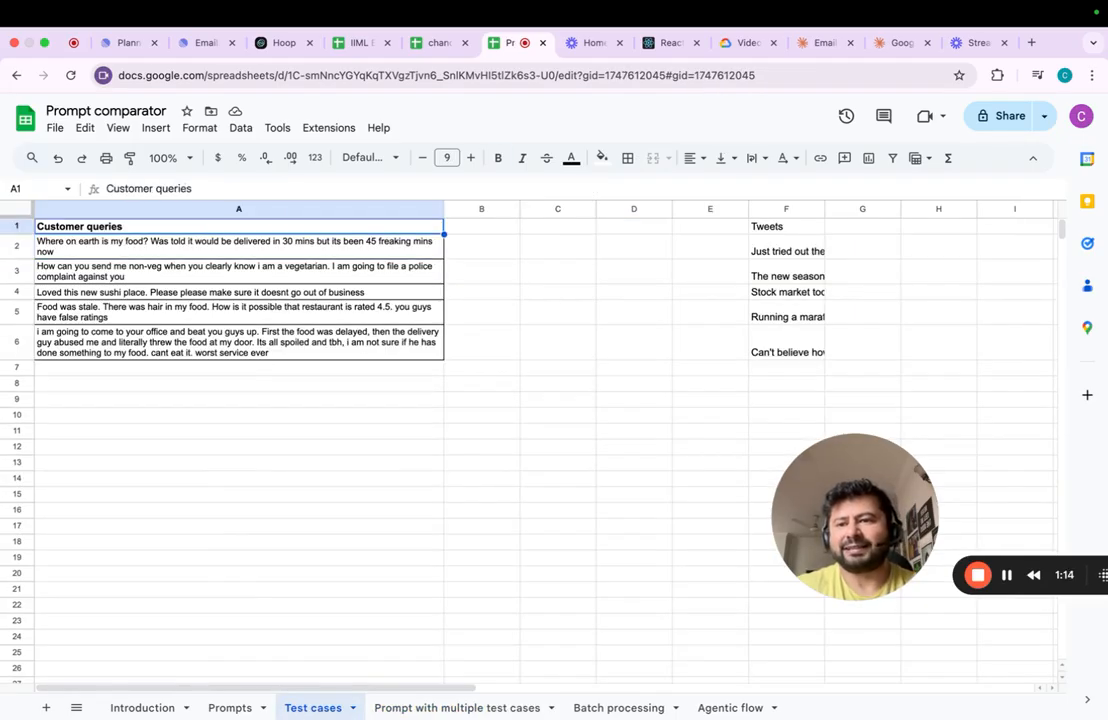
{"action": "key", "text": "Down"}
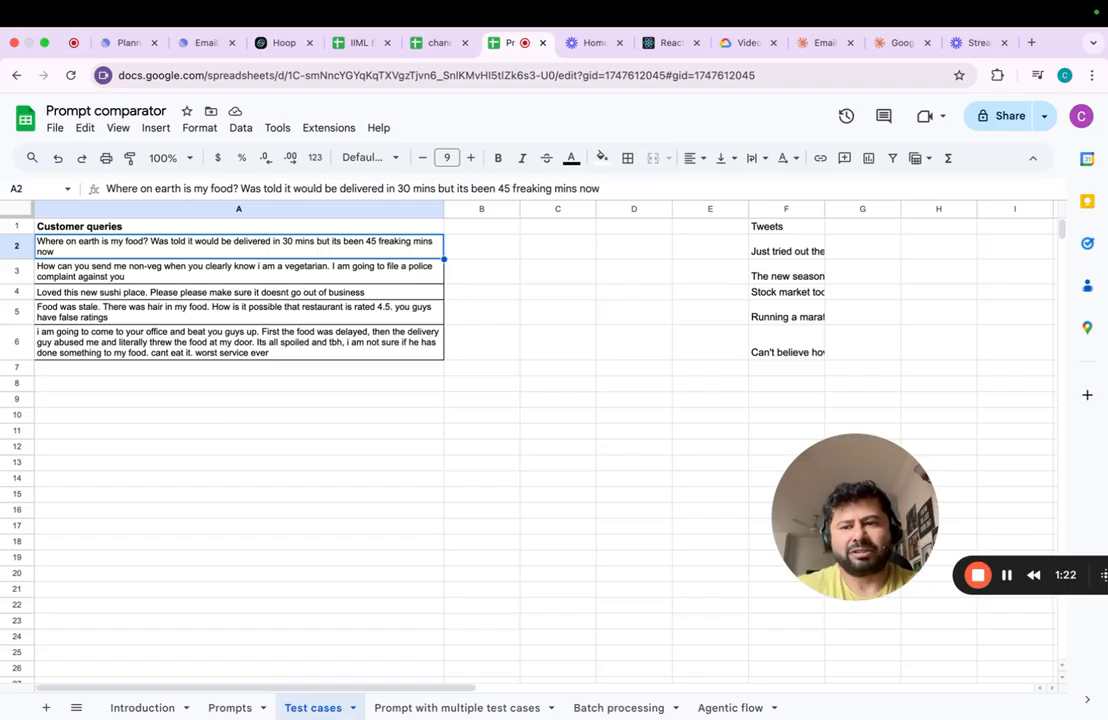
{"action": "key", "text": "Down"}
{"action": "key", "text": "Up"}
{"action": "key", "text": "Down"}
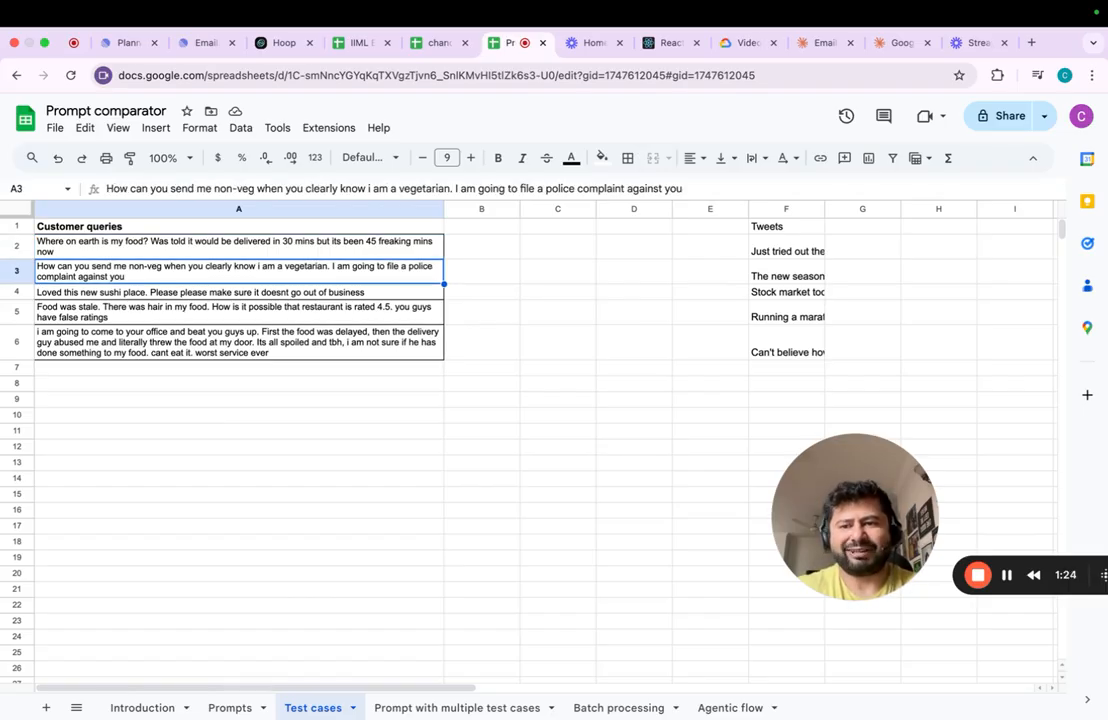
{"action": "key", "text": "Down"}
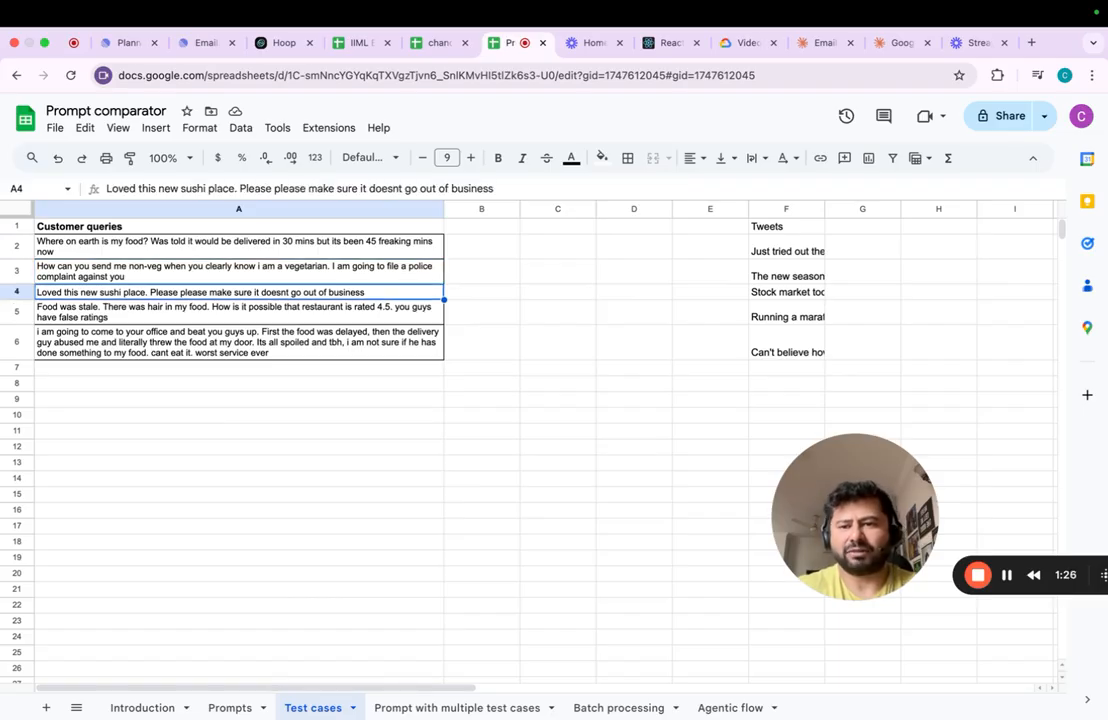
- Copy the customer queries in A2:A6 of the Test cases sheet into the Prompt with multiple test cases sheet, starting at A3
{"action": "key", "text": "Up"}
{"action": "key", "text": "Up"}
{"action": "key", "text": "ctrl+shift+Down"}
{"action": "key", "text": "ctrl+c"}
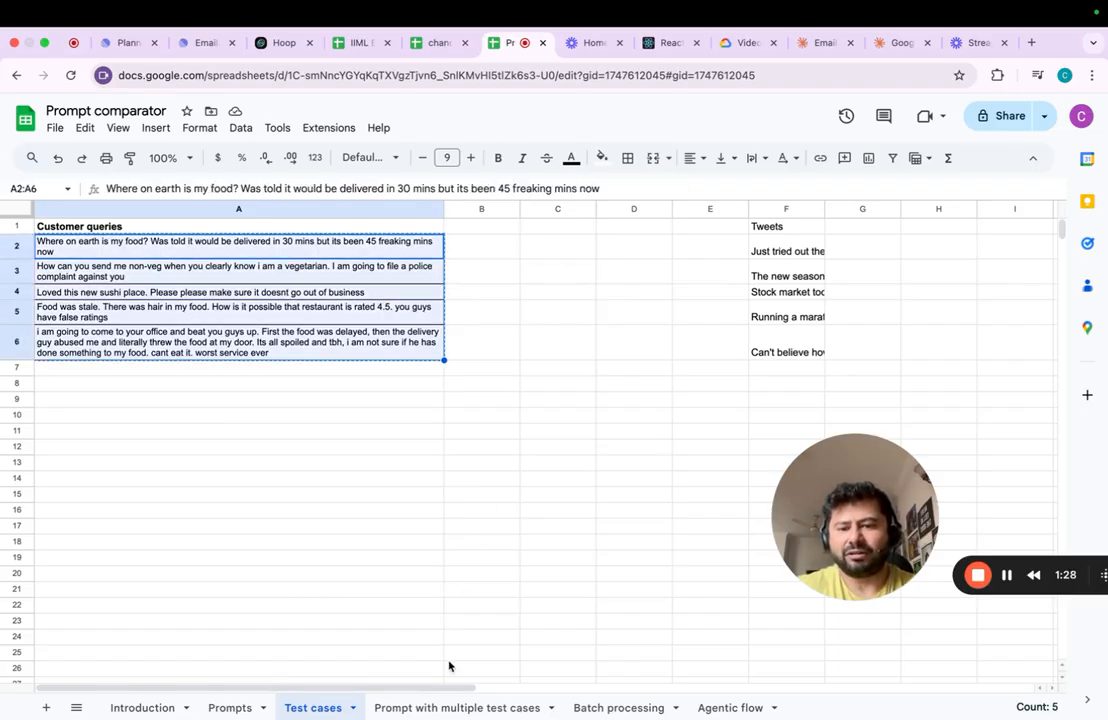
{"action": "left_click", "coordinate": [440, 706]}
{"action": "key", "text": "ctrl+v"}
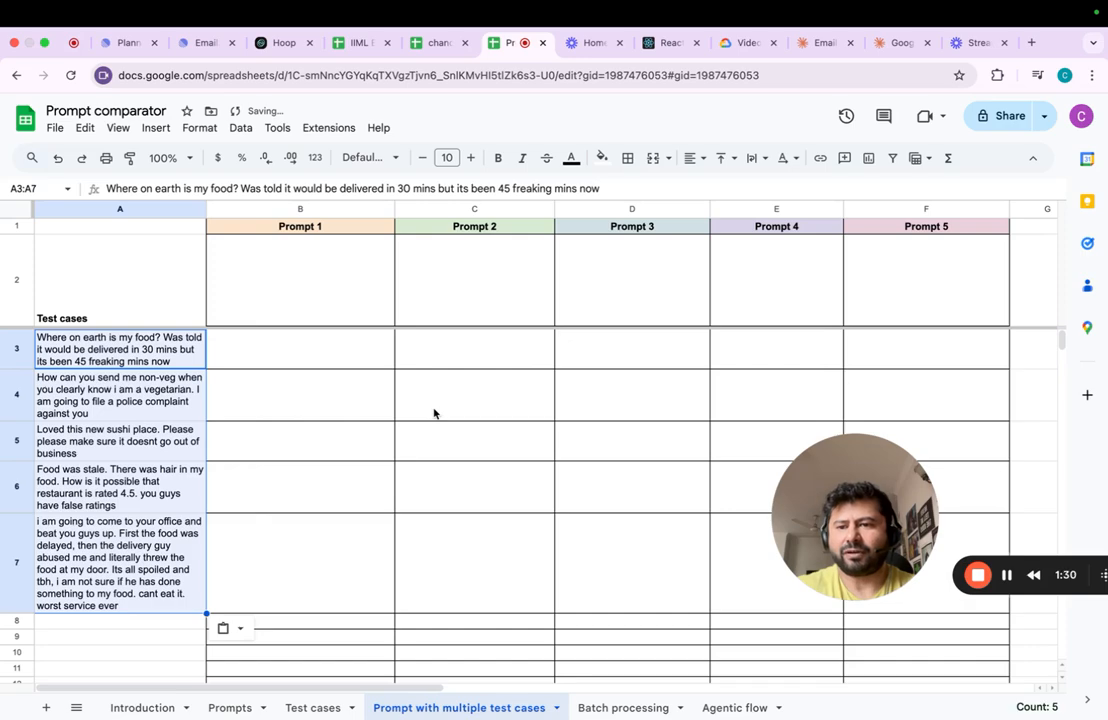
- Examine the full text of each customer support prompt in A2:A6 on the Prompts sheet
{"action": "key", "text": "Right"}
{"action": "key", "text": "Up"}
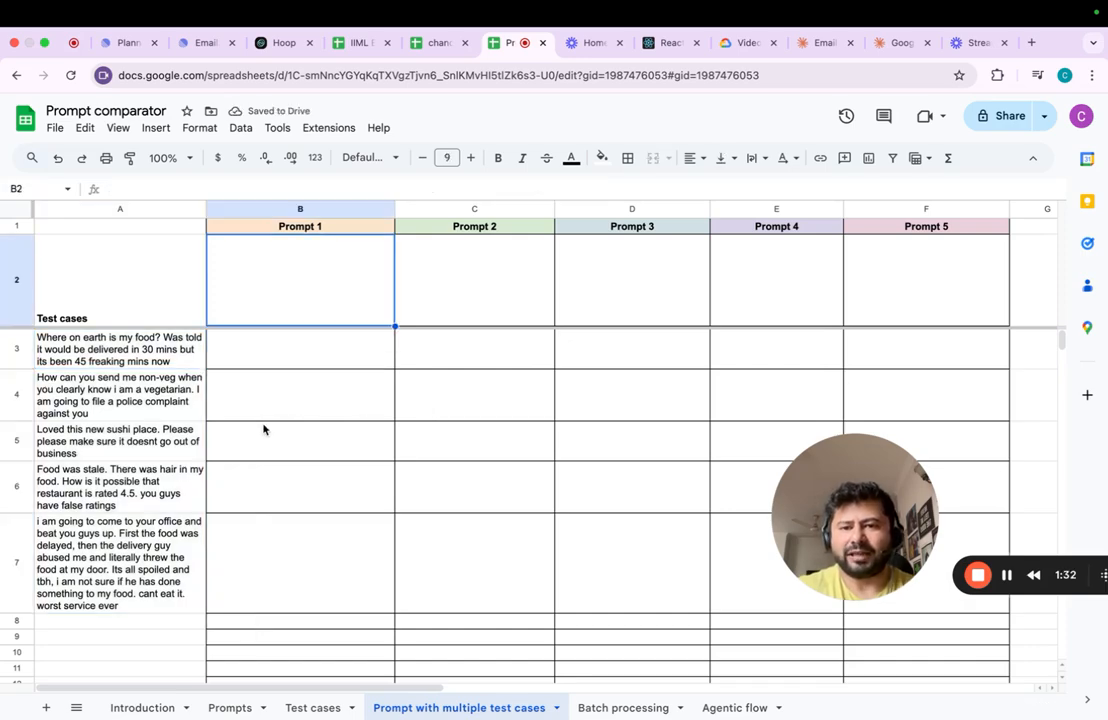
{"action": "left_click", "coordinate": [226, 707]}
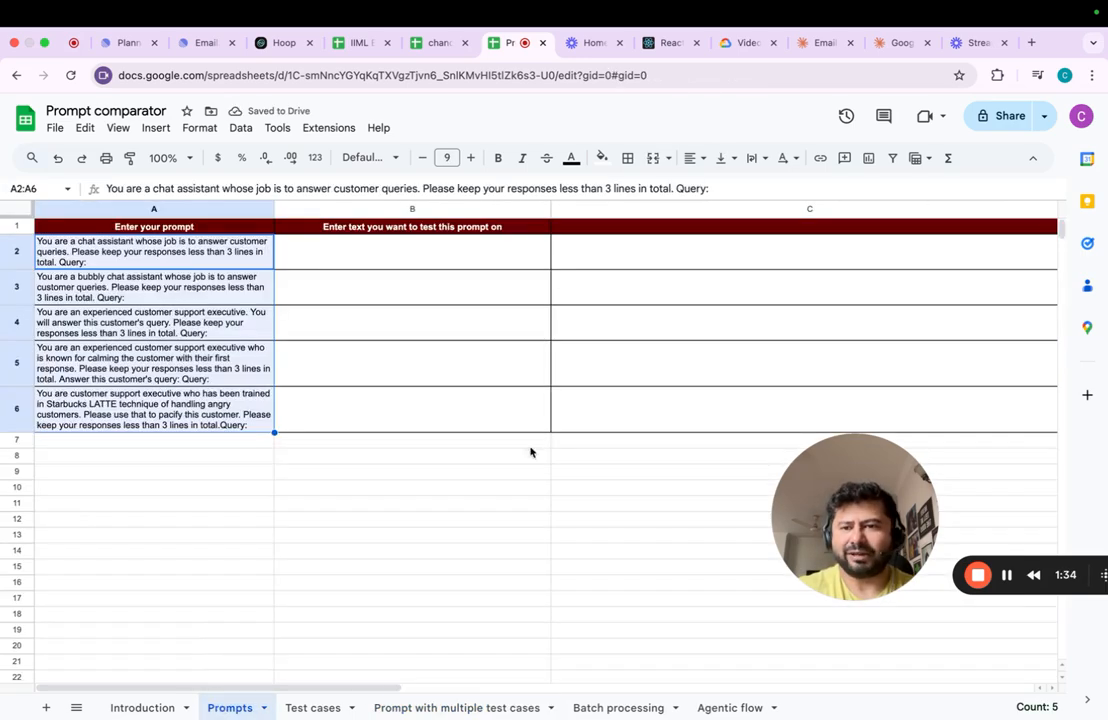
{"action": "key", "text": "Up"}
{"action": "key", "text": "Down"}
{"action": "key", "text": "Return"}
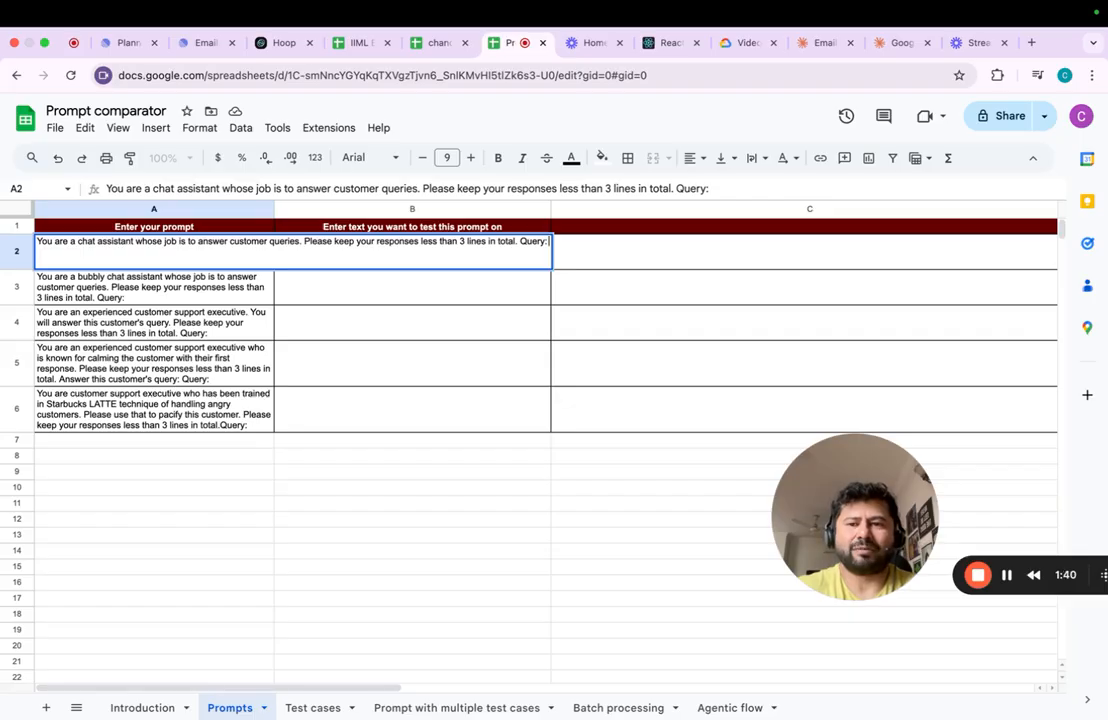
{"action": "key", "text": "Escape"}
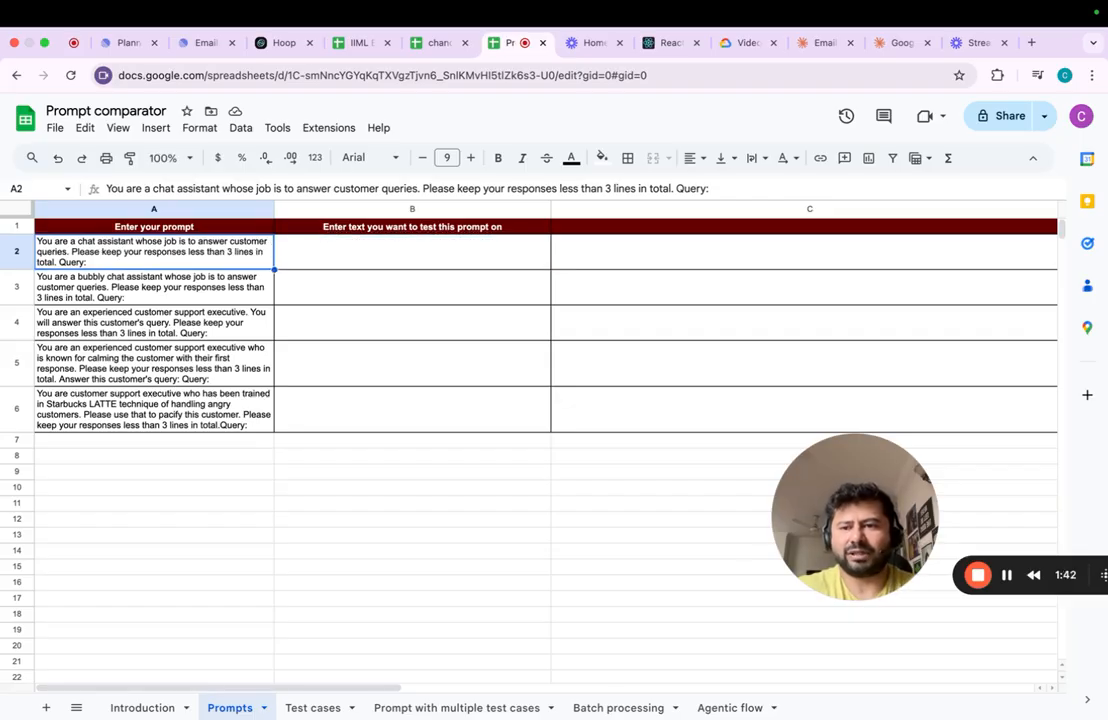
{"action": "key", "text": "Down"}
{"action": "key", "text": "Return"}
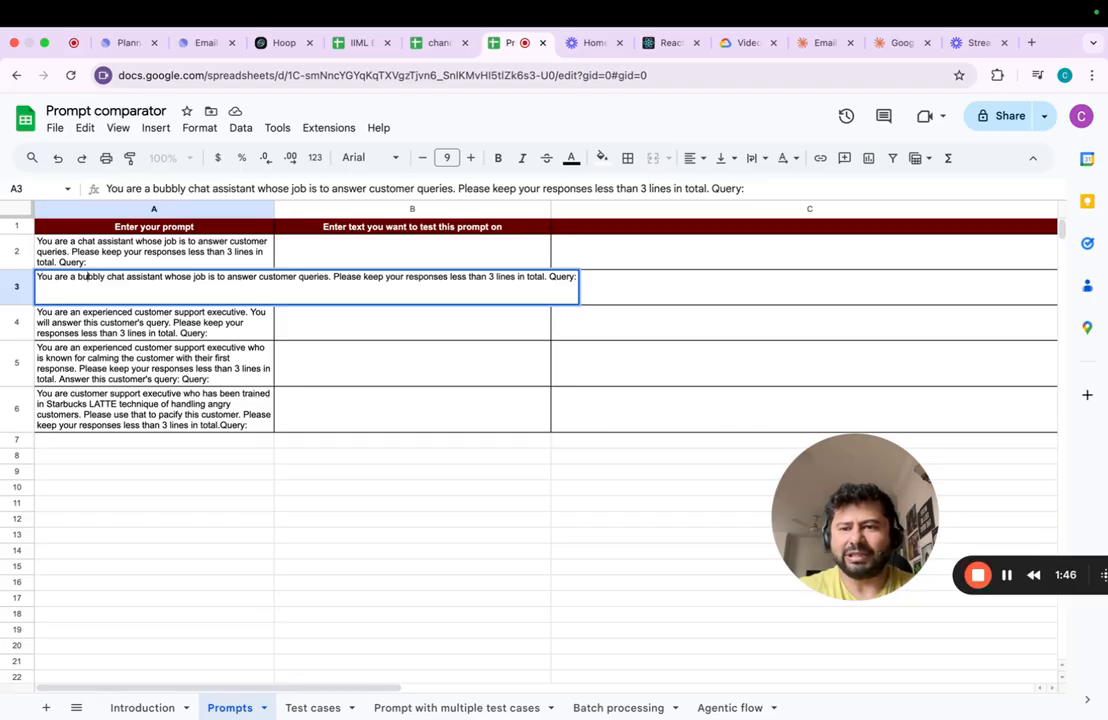
{"action": "key", "text": "Escape"}
{"action": "key", "text": "Down"}
{"action": "key", "text": "Return"}
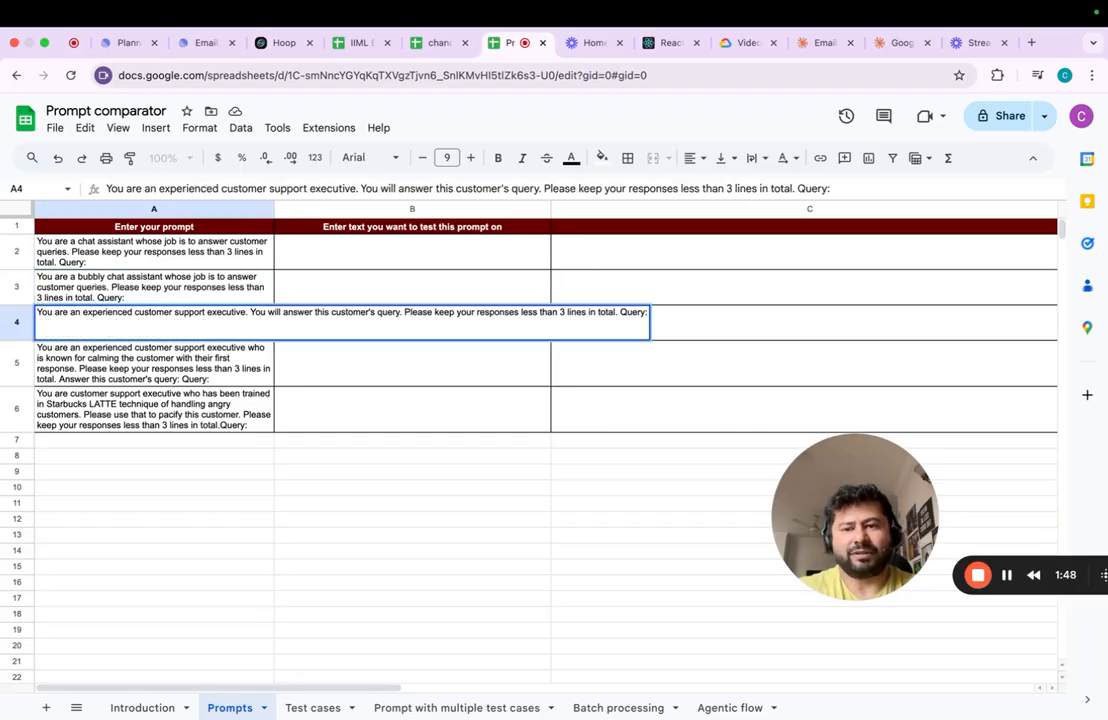
{"action": "key", "text": "Escape"}
{"action": "key", "text": "Down"}
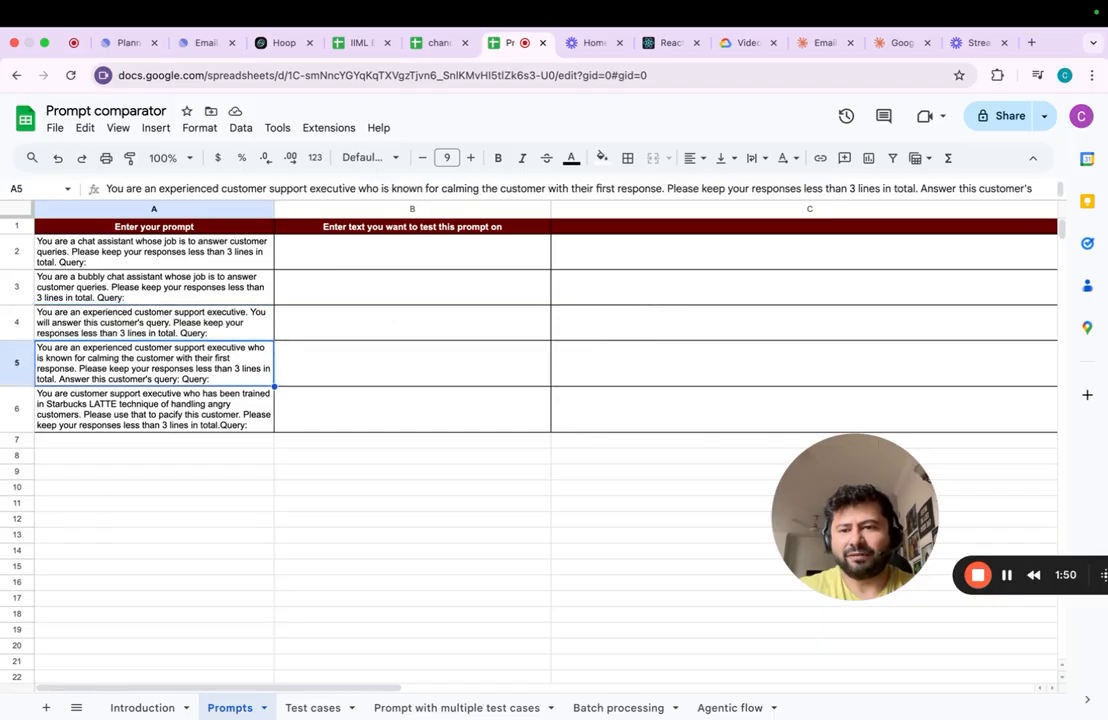
{"action": "key", "text": "Return"}
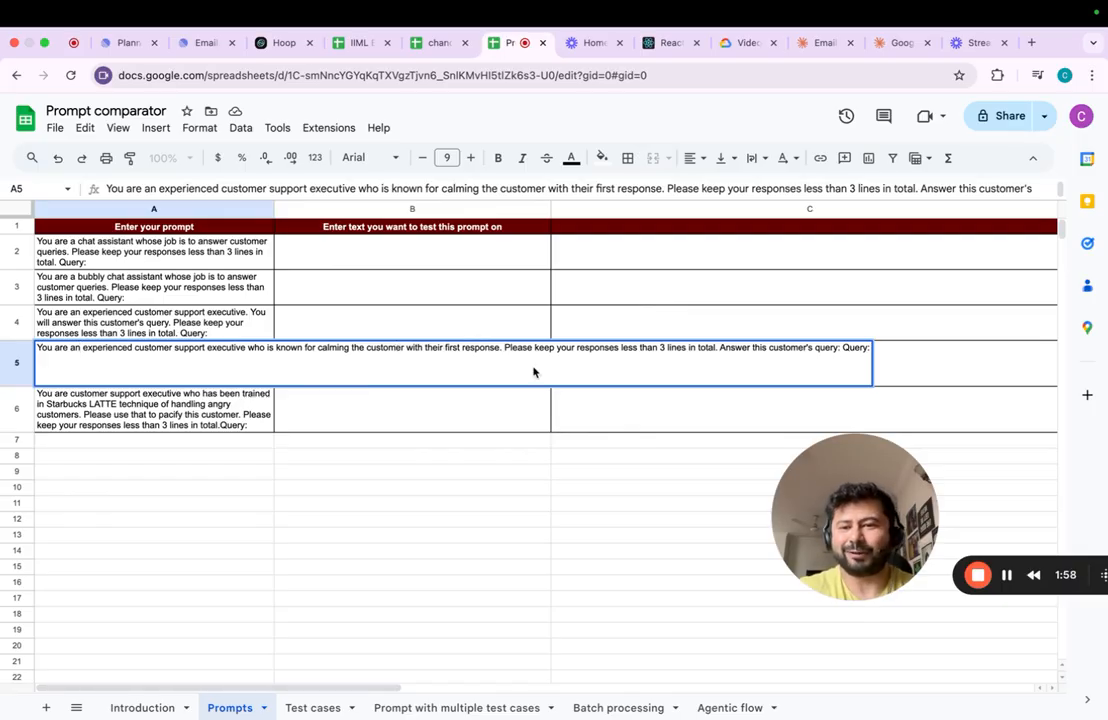
{"action": "key", "text": "Return"}
{"action": "key", "text": "Return"}
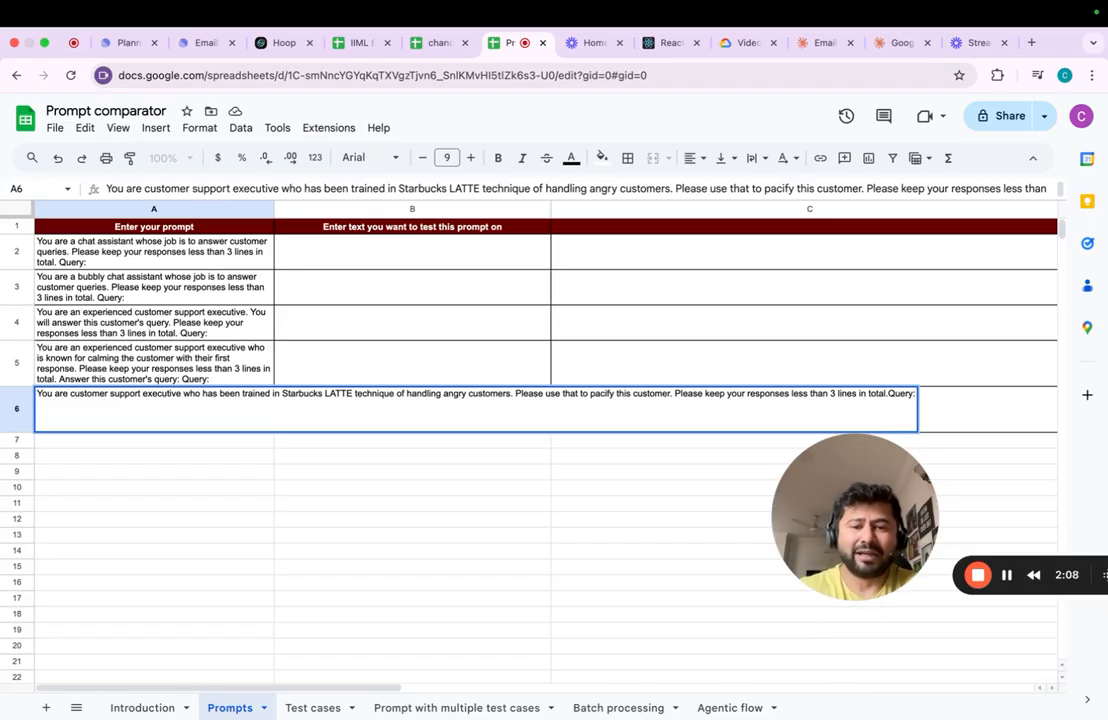
{"action": "key", "text": "Return"}
- Copy the prompts in A2:A6 of the Prompts sheet and paste them transposed at B2 of the Prompt with multiple test cases sheet
{"action": "key", "text": "Up"}
{"action": "key", "text": "Up"}
{"action": "key", "text": "Up"}
{"action": "key", "text": "Up"}
{"action": "key", "text": "Up"}
{"action": "key", "text": "Up"}
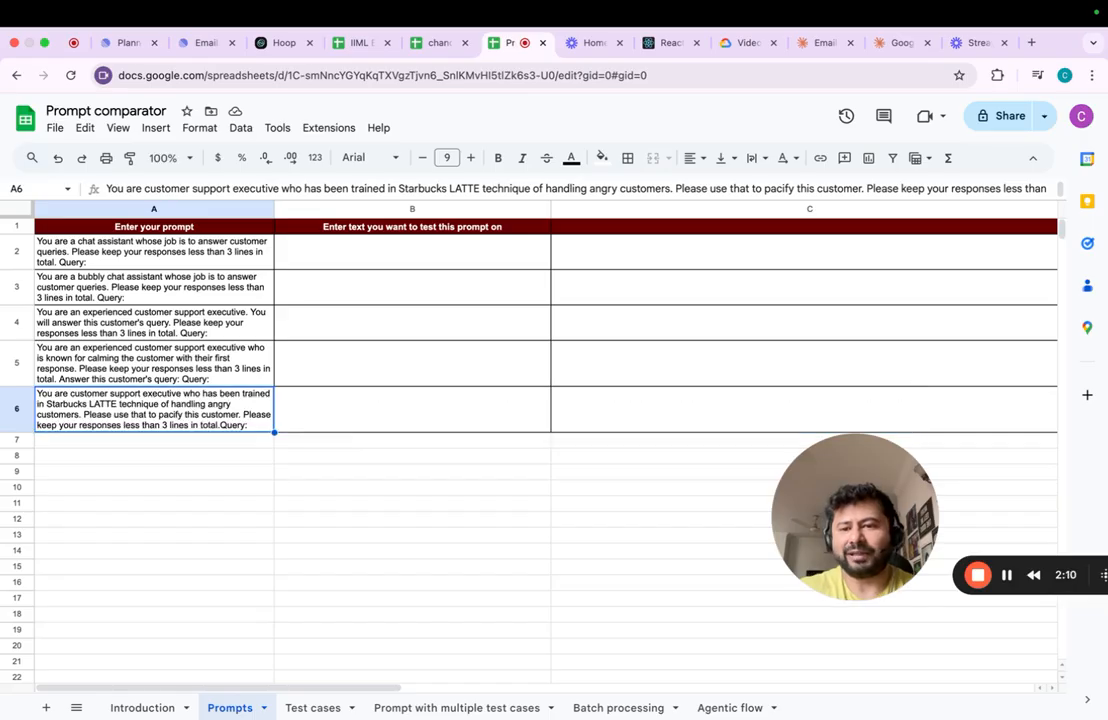
{"action": "key", "text": "Down"}
{"action": "key", "text": "super+shift+Down"}
{"action": "key", "text": "super+c"}
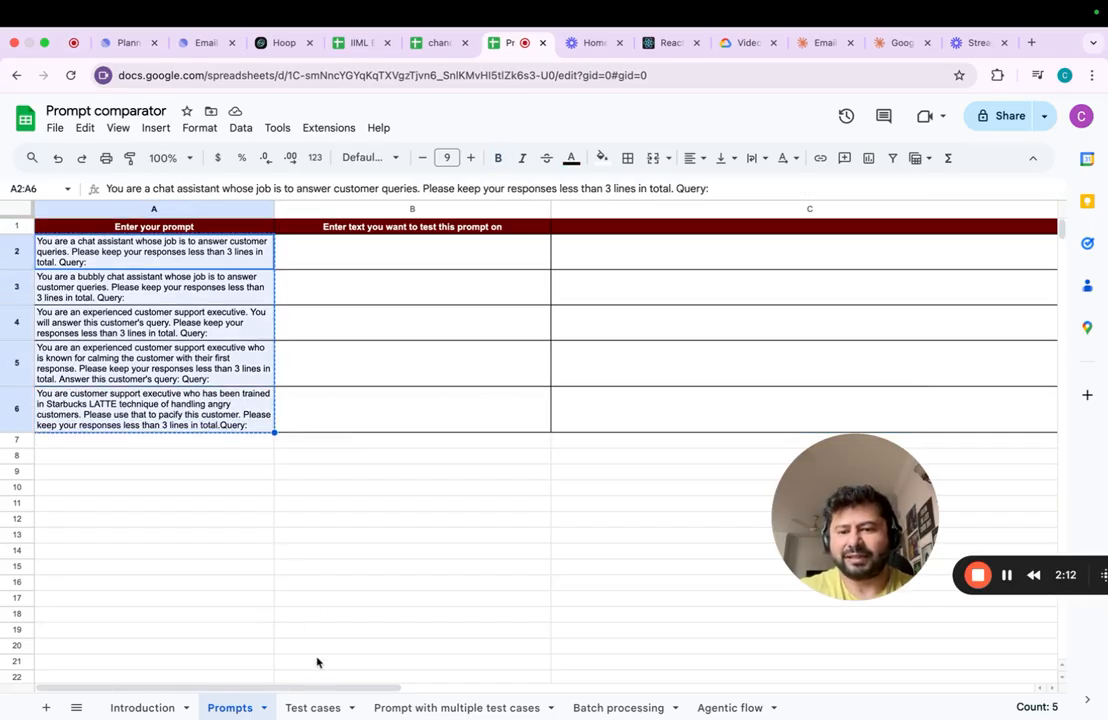
{"action": "left_click", "coordinate": [408, 707]}
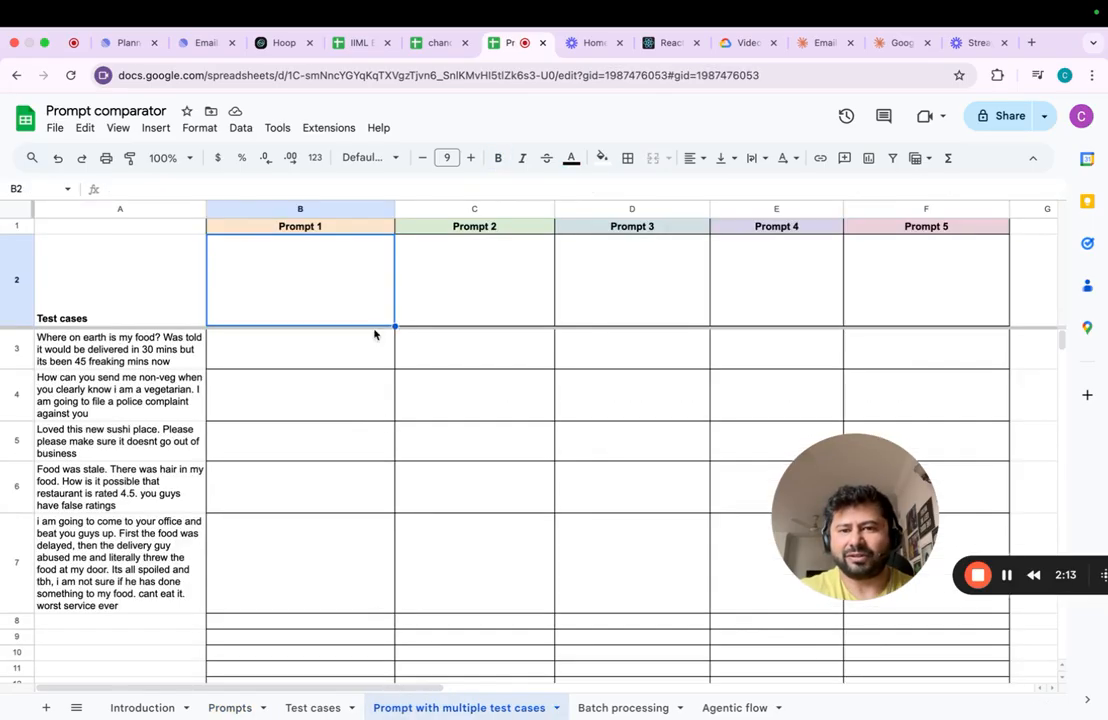
{"action": "right_click", "coordinate": [335, 294]}
{"action": "mouse_move", "coordinate": [425, 245]}
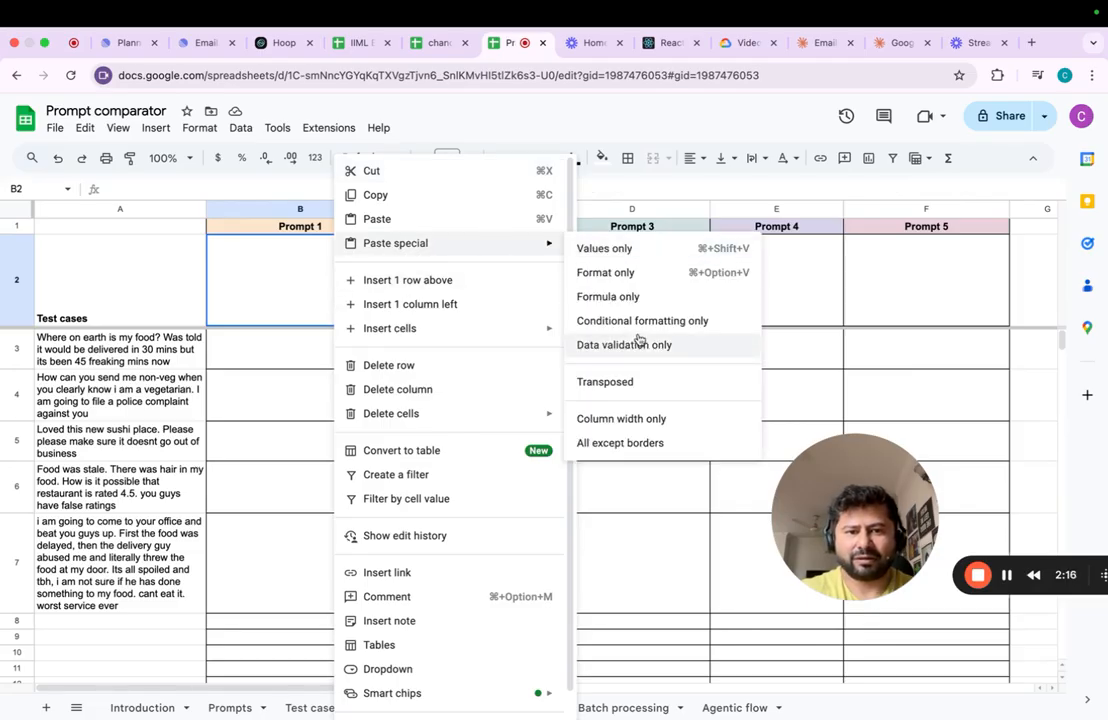
{"action": "left_click", "coordinate": [605, 381]}
- Write the formula =testprompt(B2&A3) in cell B3 to combine Prompt 1 with the first test case
{"action": "key", "text": "Down"}
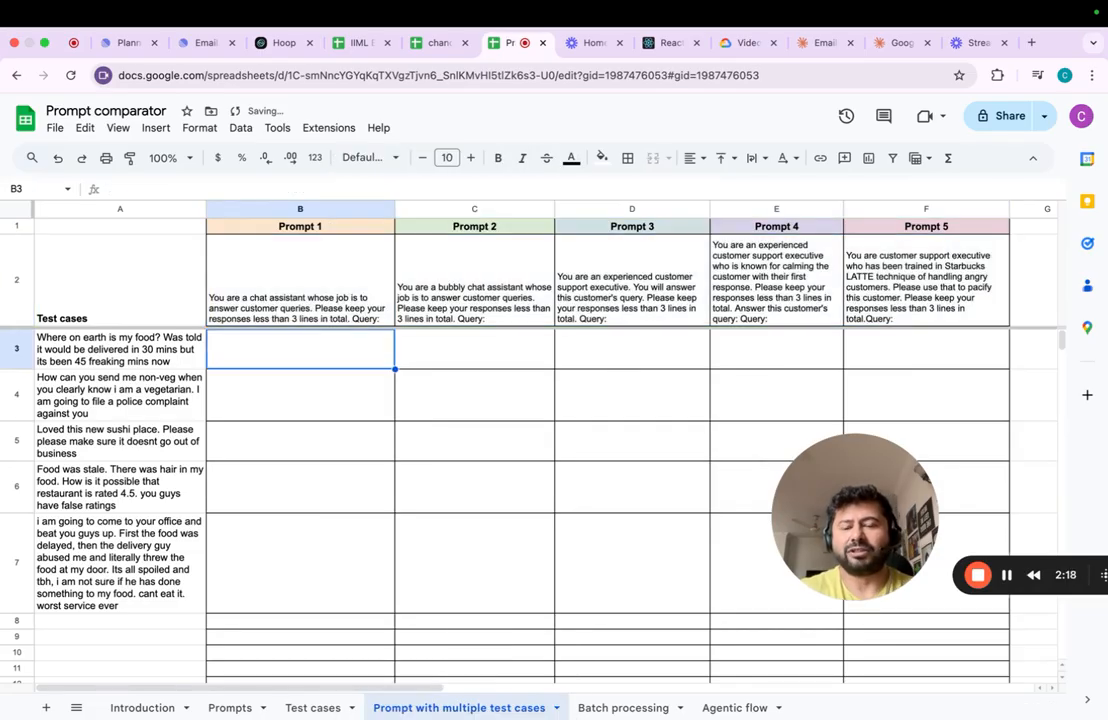
{"action": "key", "text": "Up"}
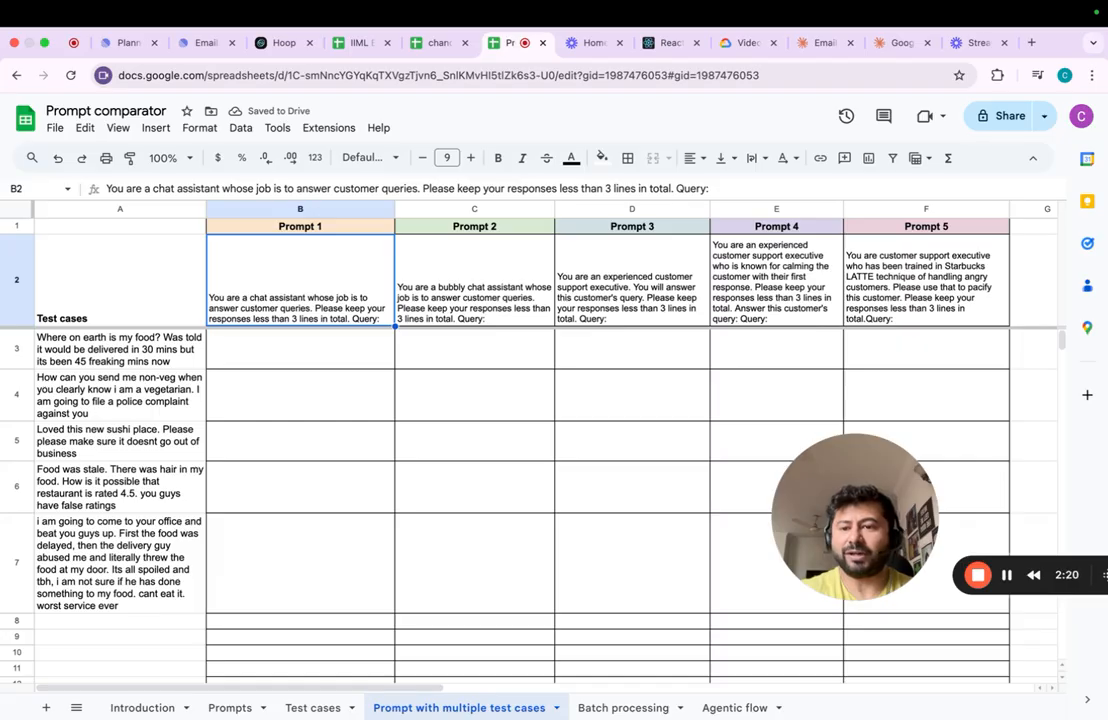
{"action": "key", "text": "Down"}
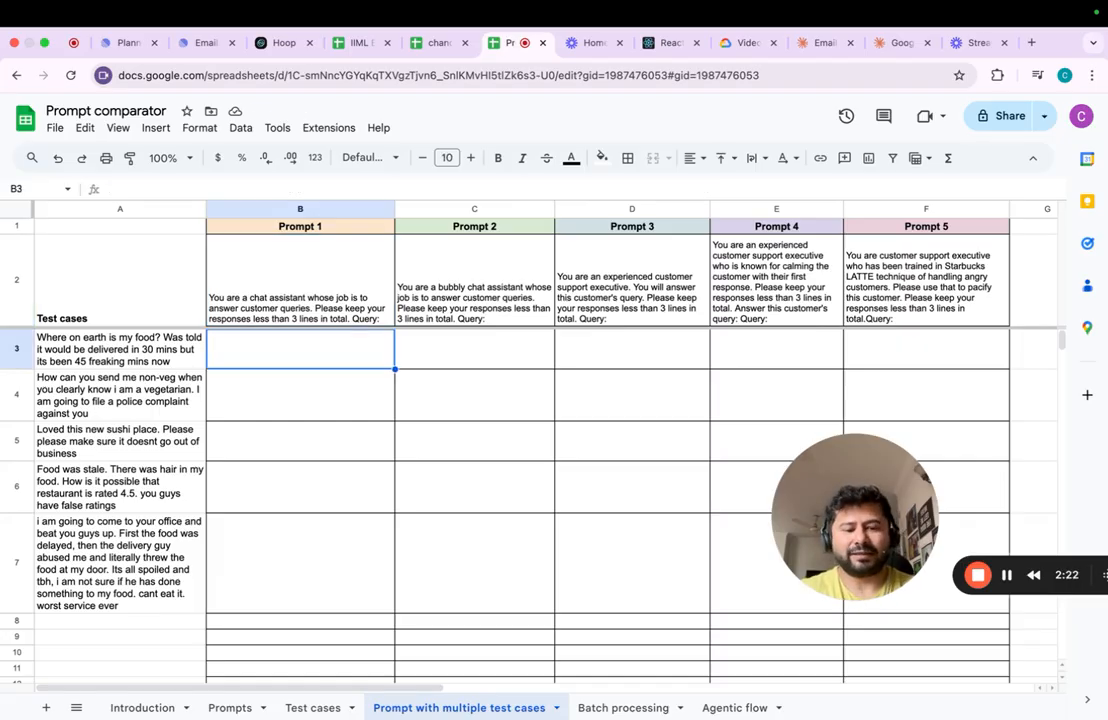
{"action": "type", "text": "=testprompt("}
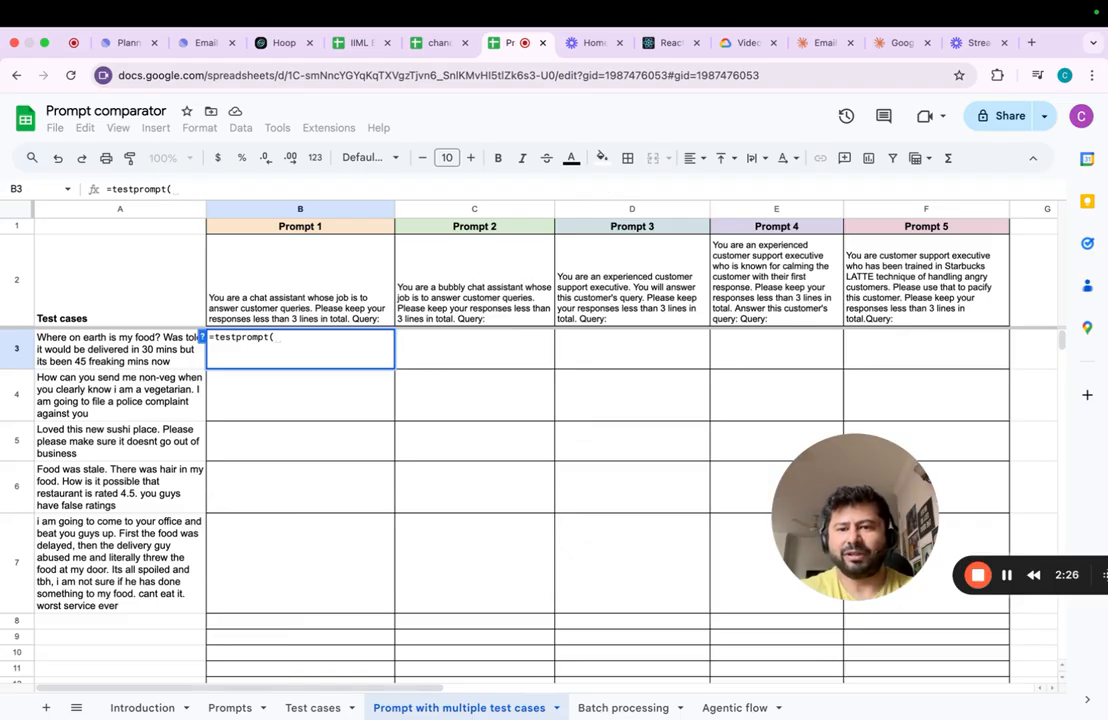
{"action": "type", "text": "B2"}
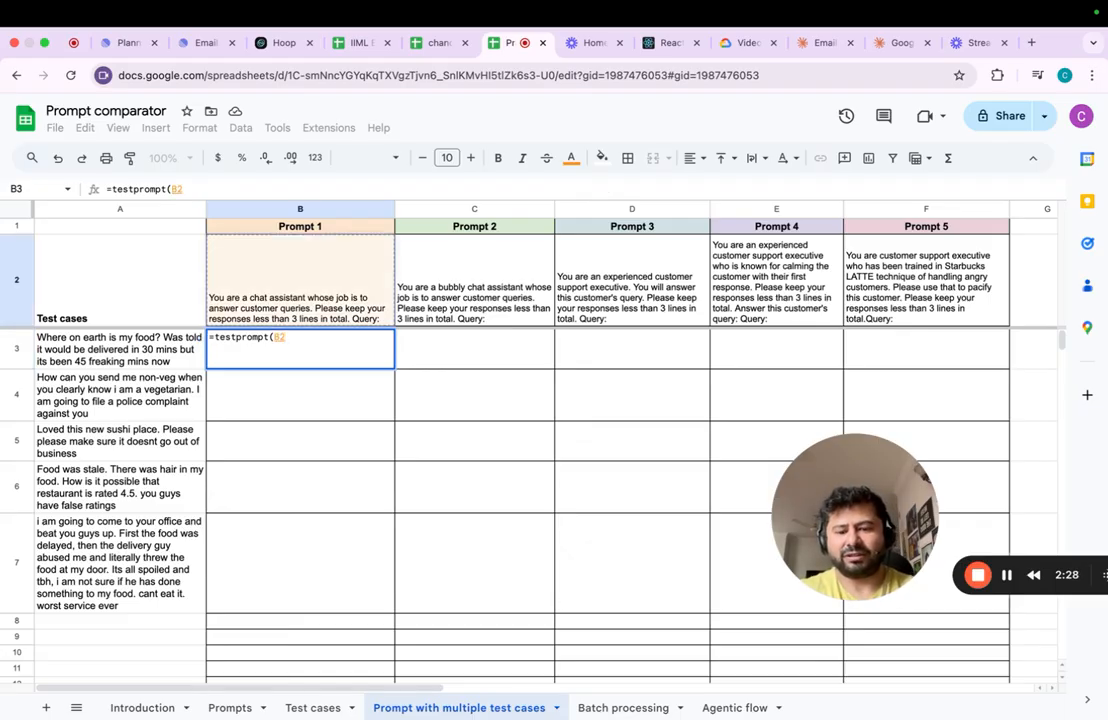
{"action": "type", "text": "&A3"}
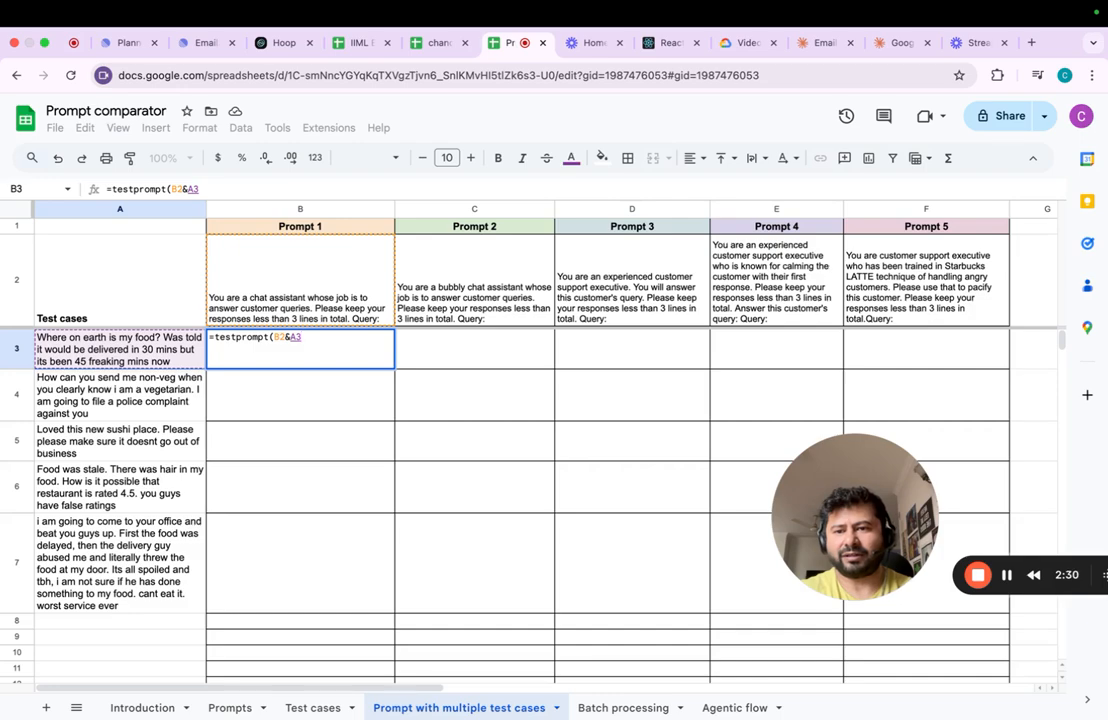
{"action": "type", "text": ")"}
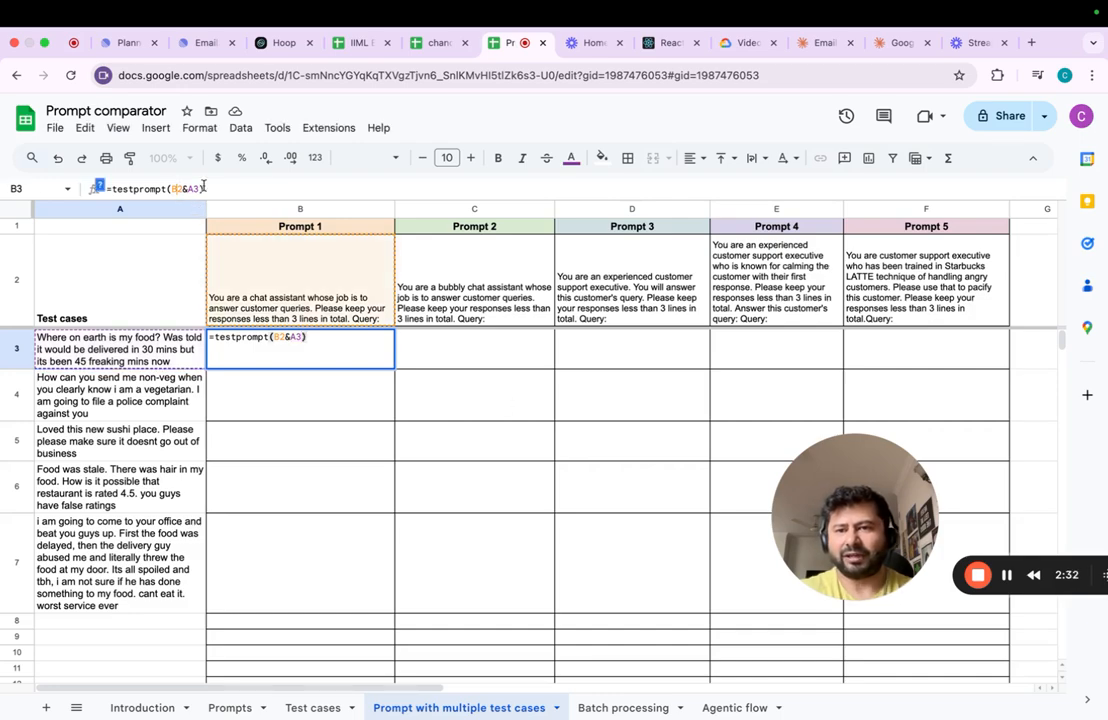
{"action": "type", "text": "$"}
- Lock the prompt row and test case column in the B3 formula so it reads =testprompt(B$2&$A3)
{"action": "key", "text": "Right"}
{"action": "key", "text": "Right"}
{"action": "type", "text": "$"}
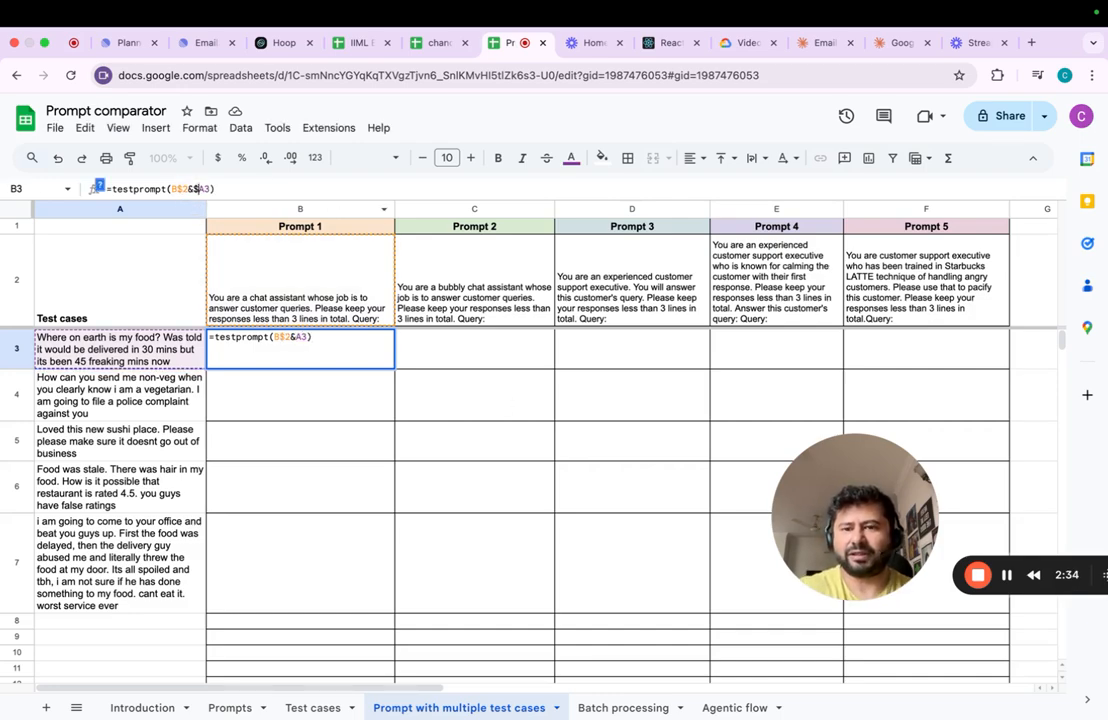
{"action": "key", "text": "ctrl+Return"}
- Copy the B3 formula across B3:F7 to run all five prompts on every test case
{"action": "key", "text": "ctrl+c"}
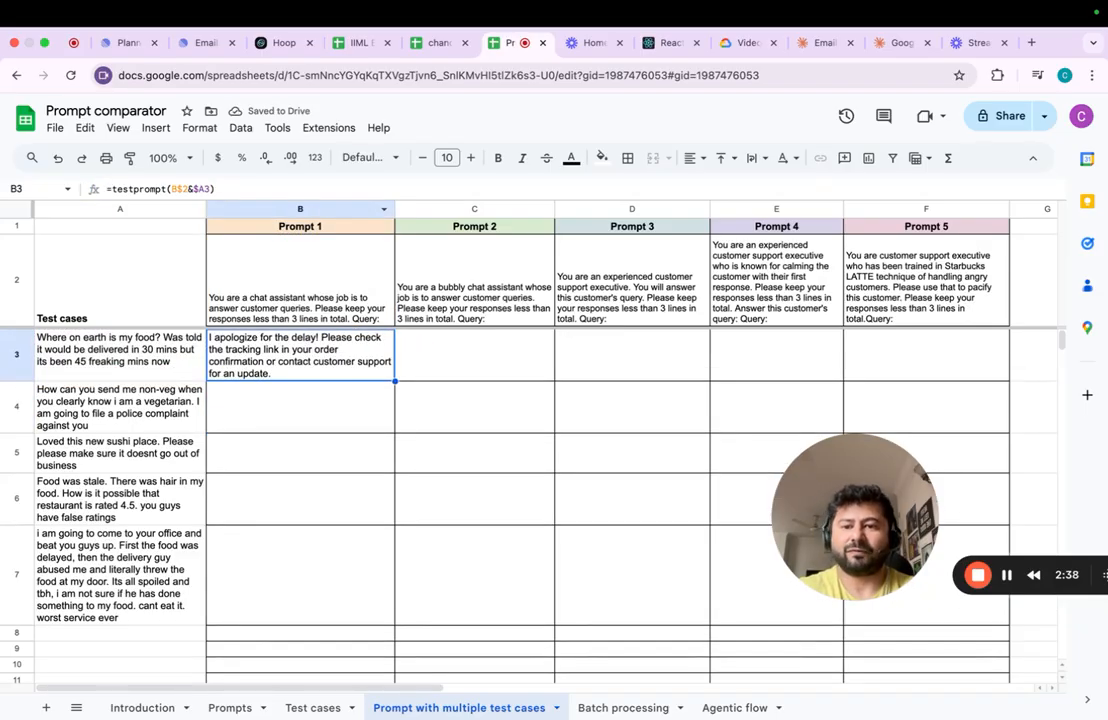
{"action": "key", "text": "shift+Down"}
{"action": "key", "text": "shift+Down"}
{"action": "key", "text": "shift+Down"}
{"action": "key", "text": "shift+Down"}
{"action": "key", "text": "shift+Right"}
{"action": "key", "text": "shift+Right"}
{"action": "key", "text": "shift+Right"}
{"action": "key", "text": "shift+Right"}
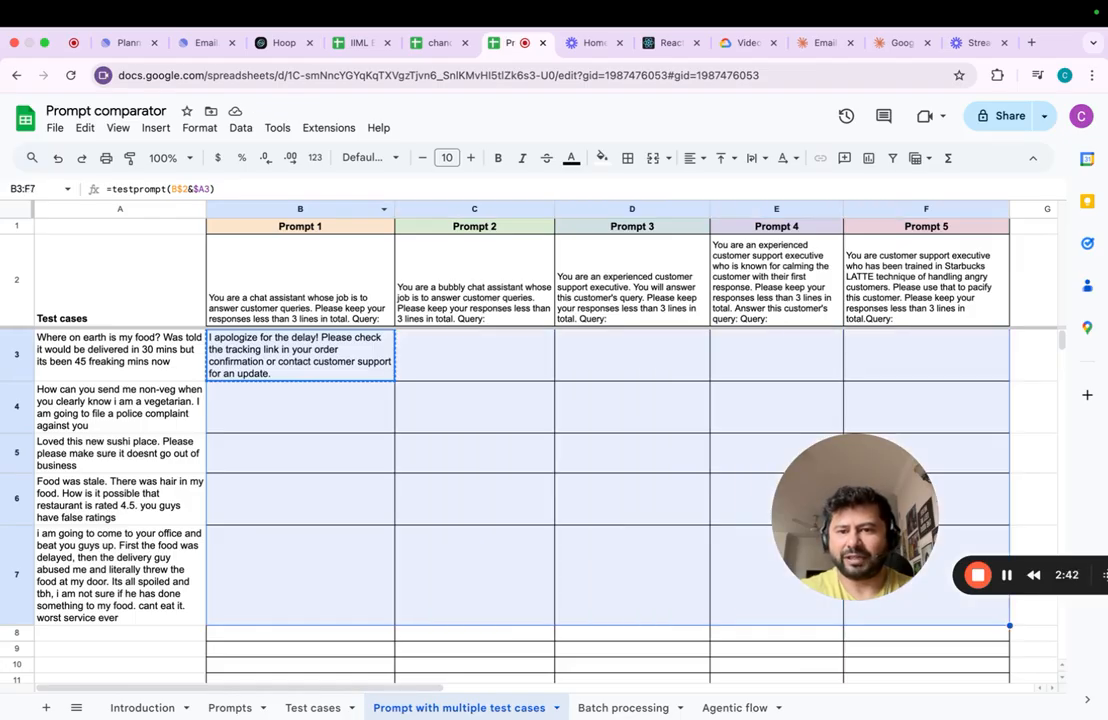
{"action": "key", "text": "ctrl+v"}
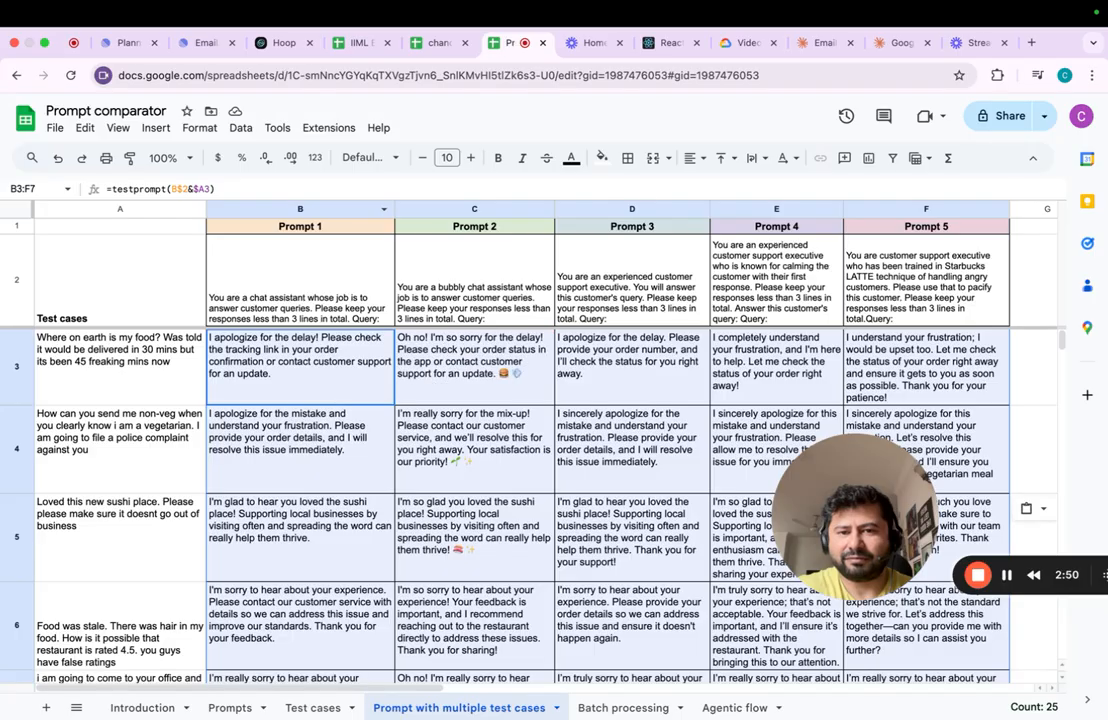
{"action": "left_click", "coordinate": [300, 367]}
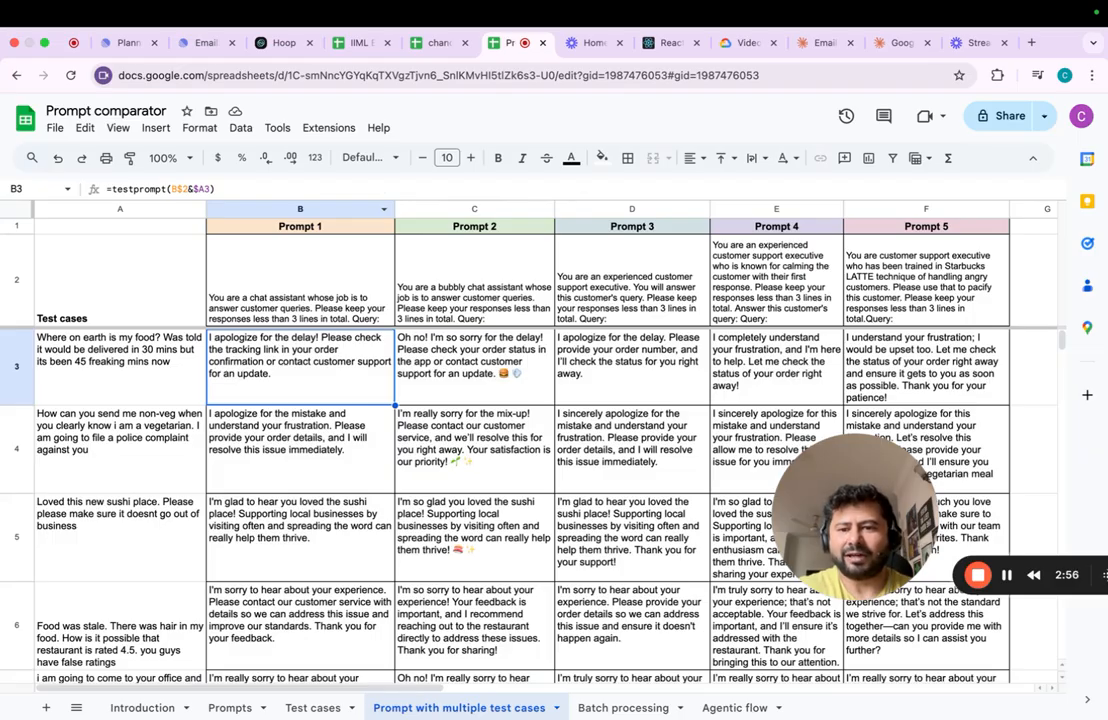
- Review the generated responses for each test case in rows 3 to 7 against the five prompts
{"action": "left_click", "coordinate": [300, 449]}
{"action": "left_click", "coordinate": [300, 537]}
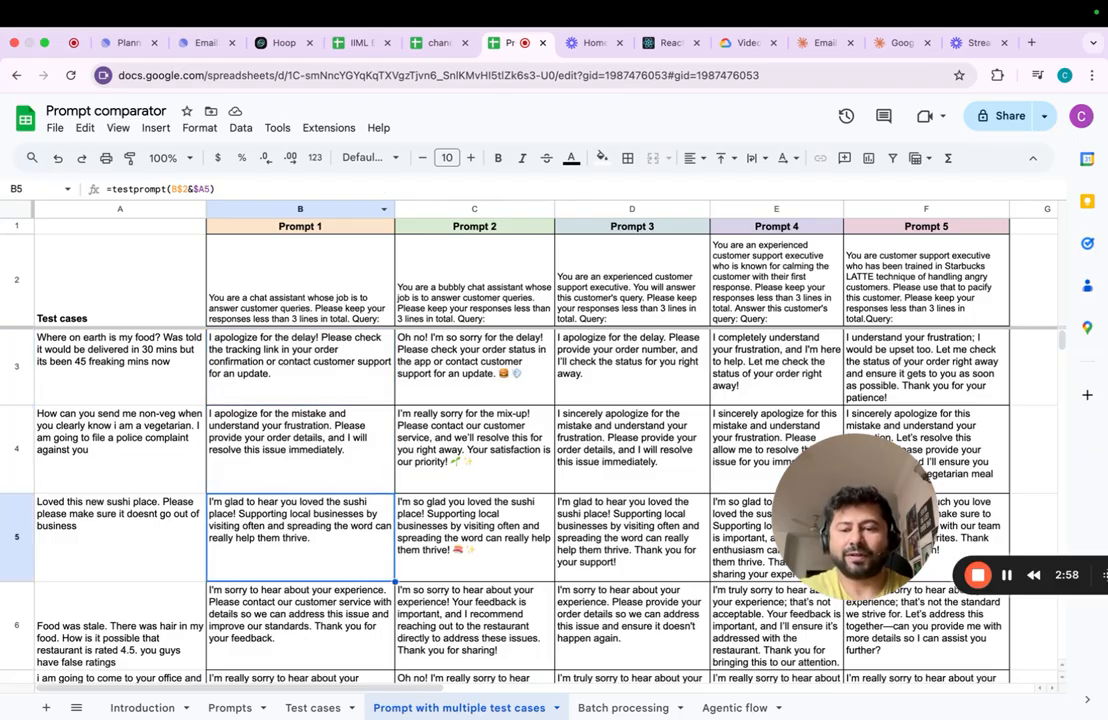
{"action": "key", "text": "Down"}
{"action": "key", "text": "Down"}
{"action": "key", "text": "Down"}
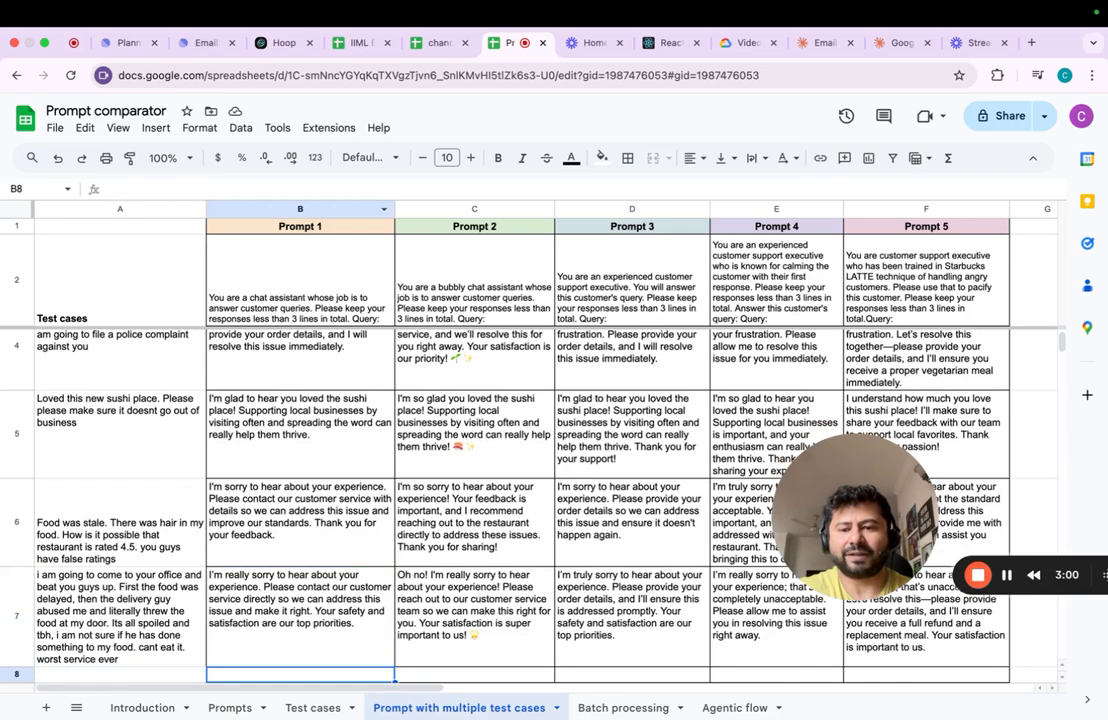
{"action": "key", "text": "Up"}
{"action": "key", "text": "Down"}
{"action": "key", "text": "Down"}
{"action": "key", "text": "Down"}
{"action": "key", "text": "Down"}
{"action": "key", "text": "Down"}
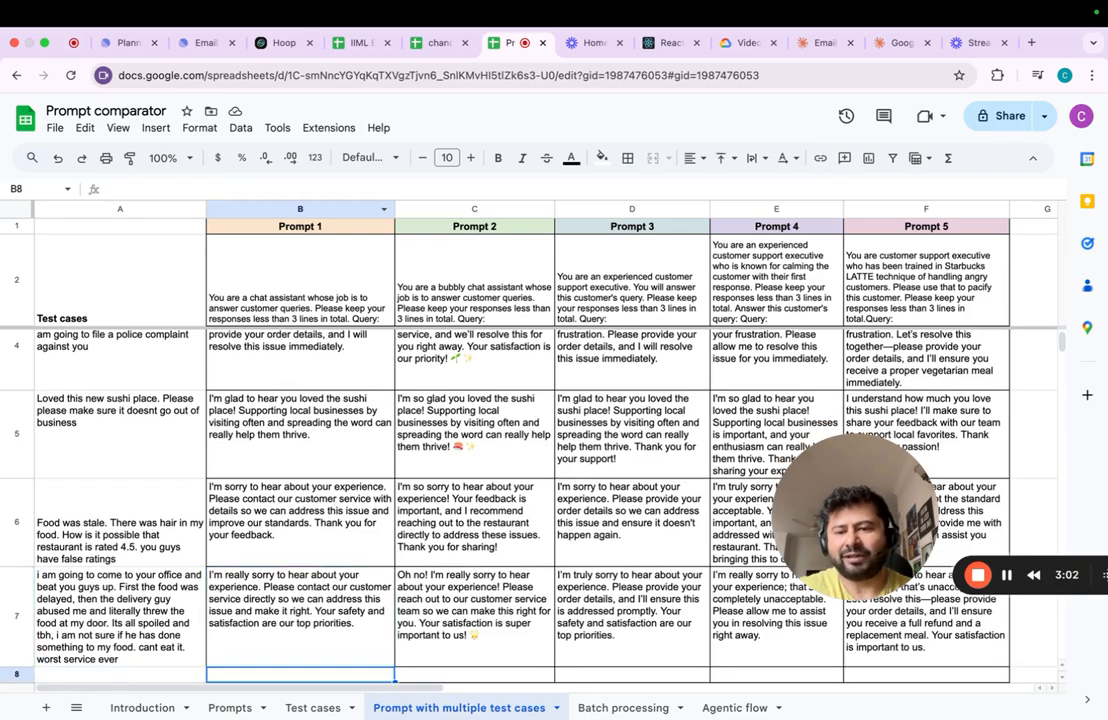
{"action": "key", "text": "Up"}
{"action": "key", "text": "Left"}
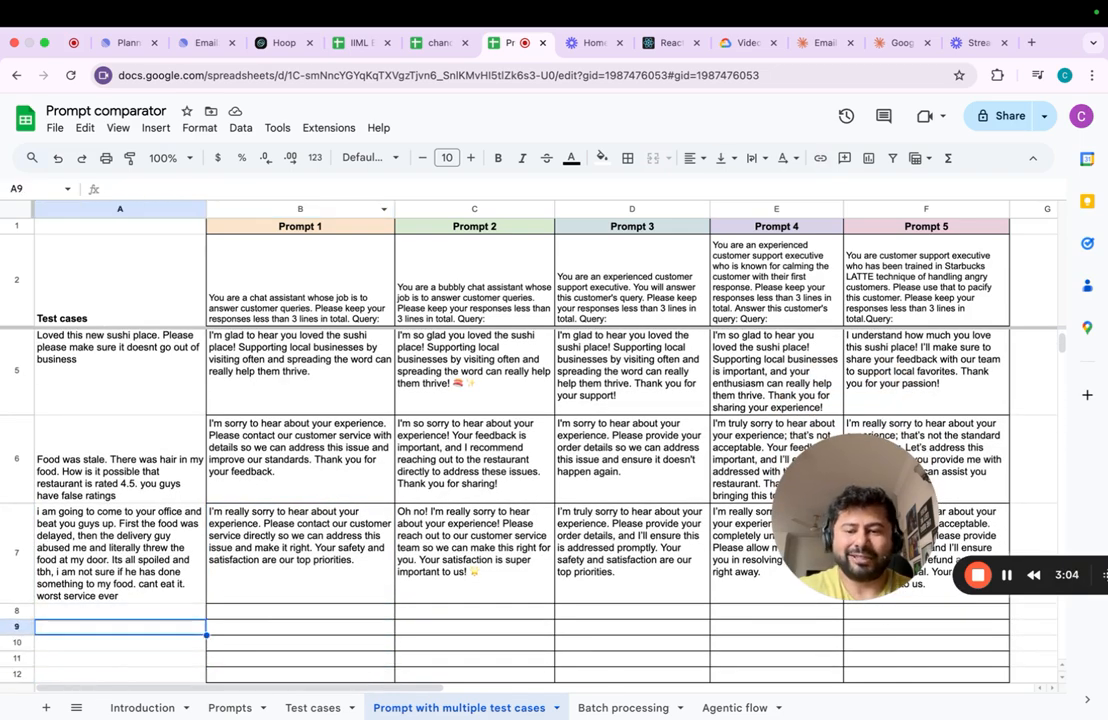
{"action": "key", "text": "ctrl+Down"}
{"action": "key", "text": "ctrl+Up"}
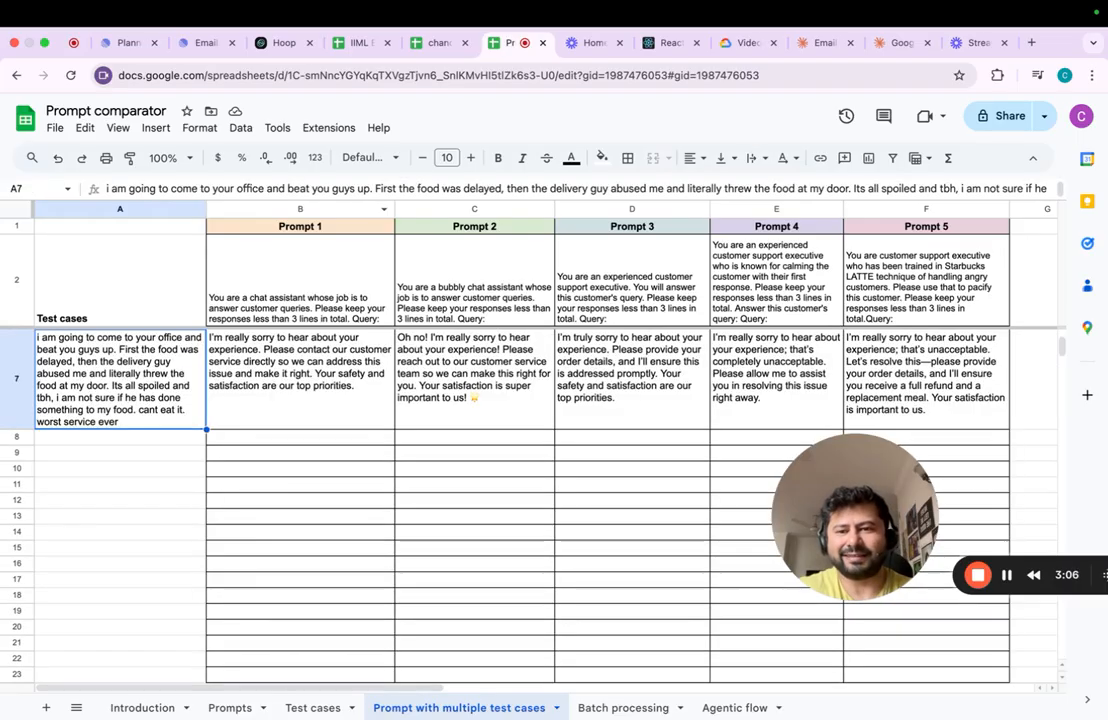
{"action": "key", "text": "Right"}
{"action": "key", "text": "ctrl+Up"}
{"action": "key", "text": "Down"}
{"action": "key", "text": "Down"}
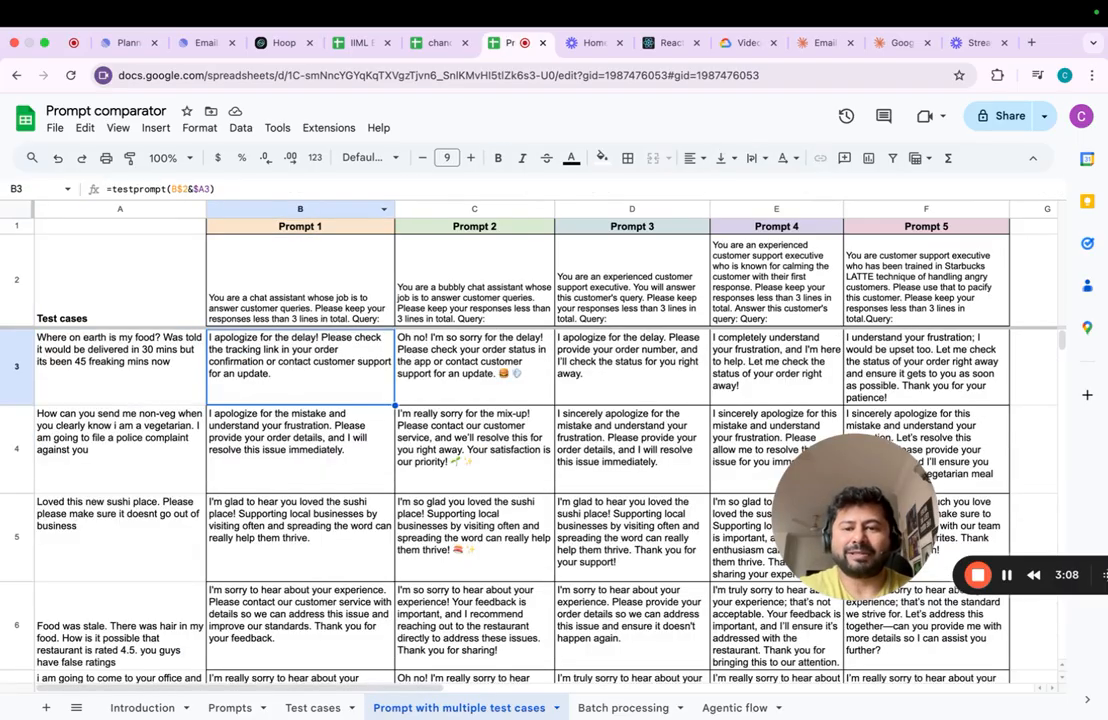
- Change the length instruction of Prompt 1 in B2 to "Please keep your responses to 1 line in total."
{"action": "key", "text": "Up"}
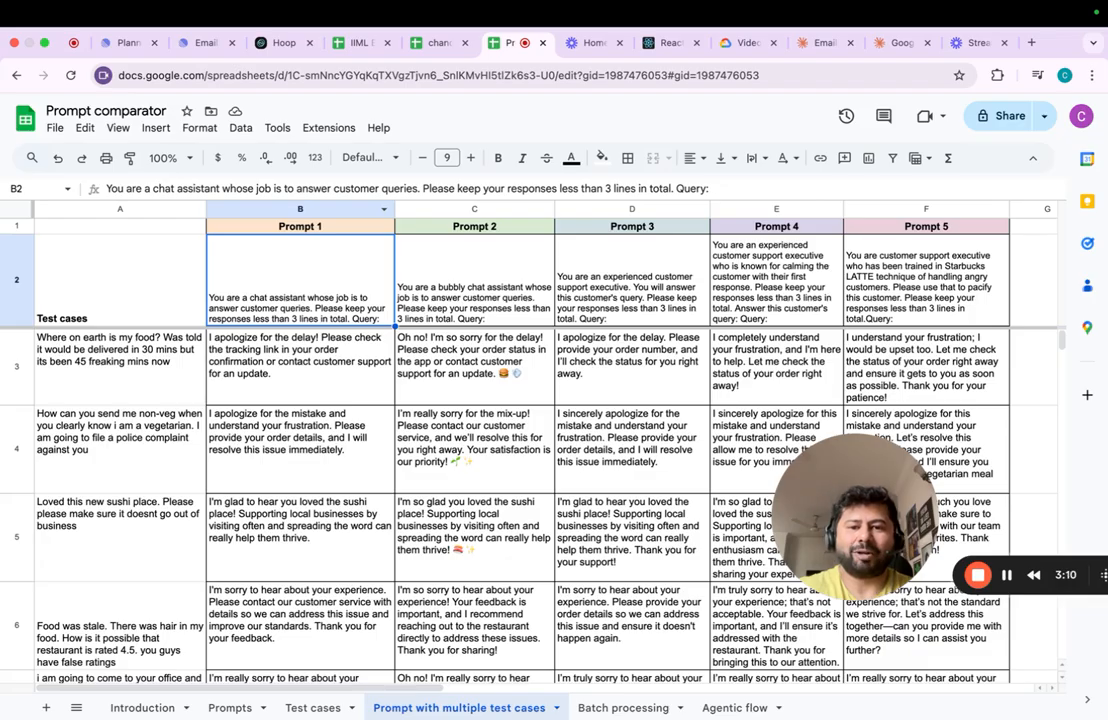
{"action": "key", "text": "Right"}
{"action": "key", "text": "Left"}
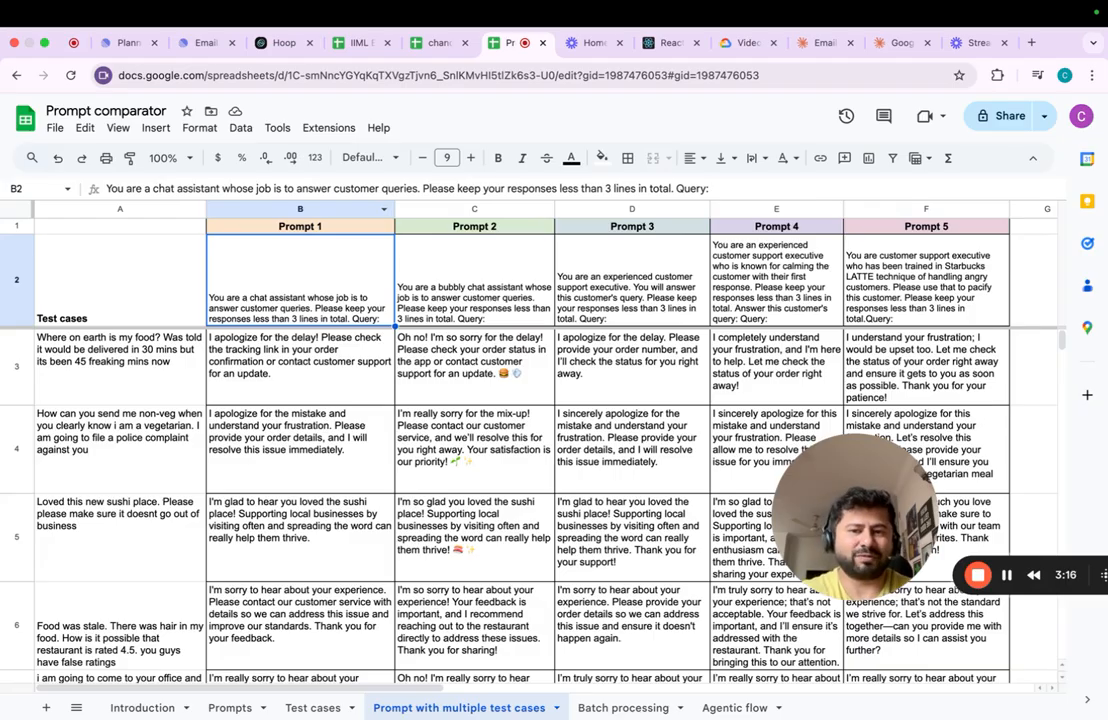
{"action": "key", "text": "Return"}
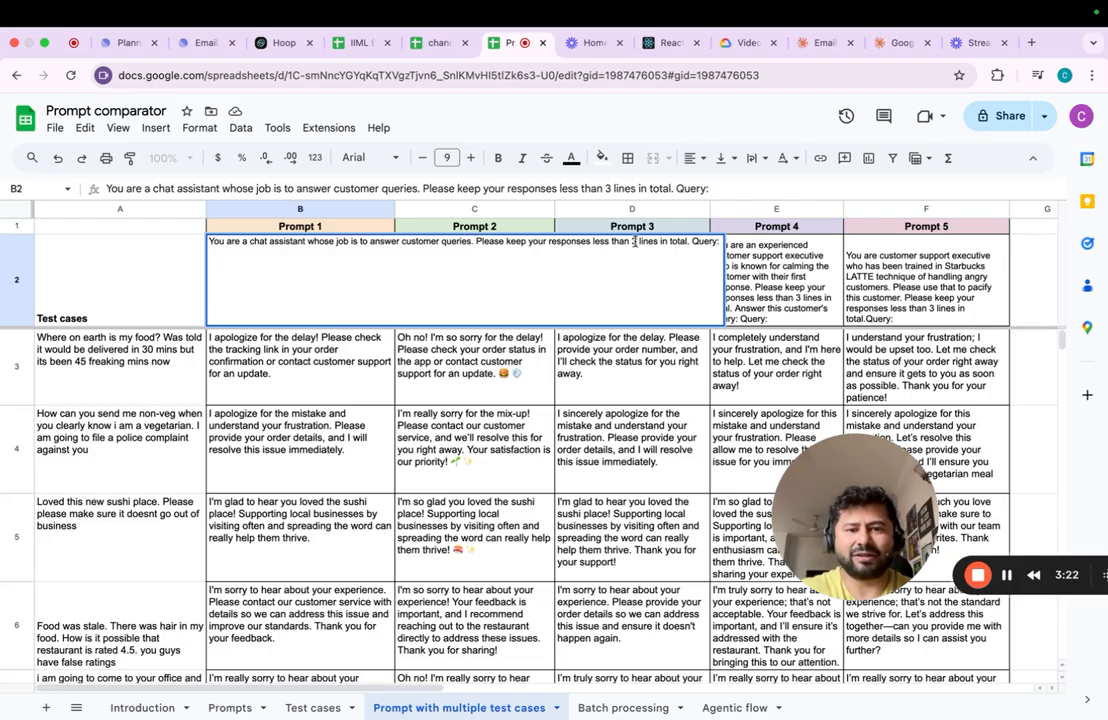
{"action": "key", "text": "BackSpace"}
{"action": "type", "text": "2"}
{"action": "key", "text": "BackSpace"}
{"action": "key", "text": "BackSpace"}
{"action": "key", "text": "BackSpace"}
{"action": "key", "text": "BackSpace"}
{"action": "key", "text": "BackSpace"}
{"action": "key", "text": "BackSpace"}
{"action": "key", "text": "BackSpace"}
{"action": "key", "text": "BackSpace"}
{"action": "key", "text": "BackSpace"}
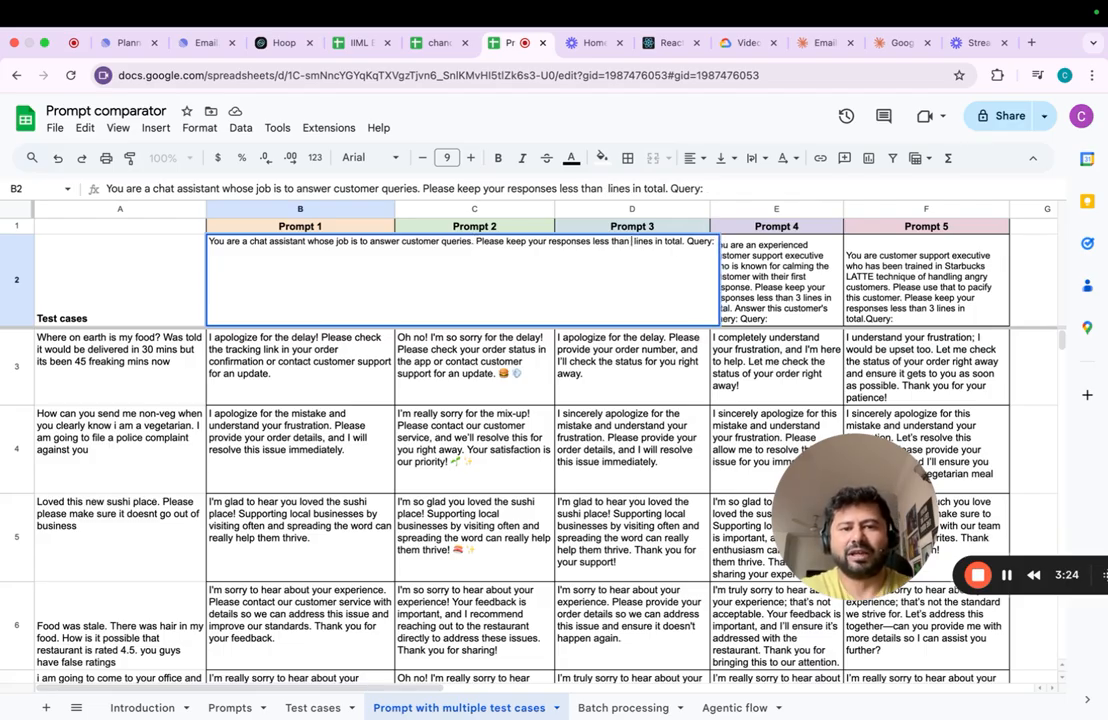
{"action": "key", "text": "BackSpace"}
{"action": "key", "text": "BackSpace"}
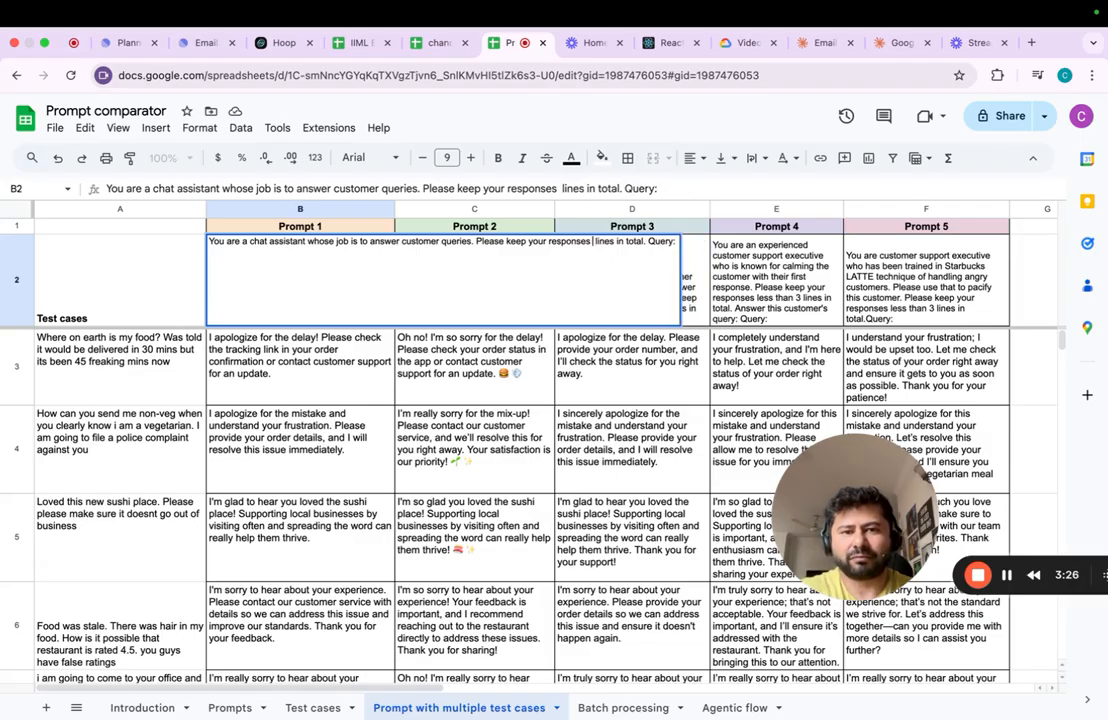
{"action": "type", "text": "to 1"}
{"action": "key", "text": "Right"}
{"action": "key", "text": "Right"}
{"action": "key", "text": "Right"}
{"action": "key", "text": "Right"}
{"action": "key", "text": "Right"}
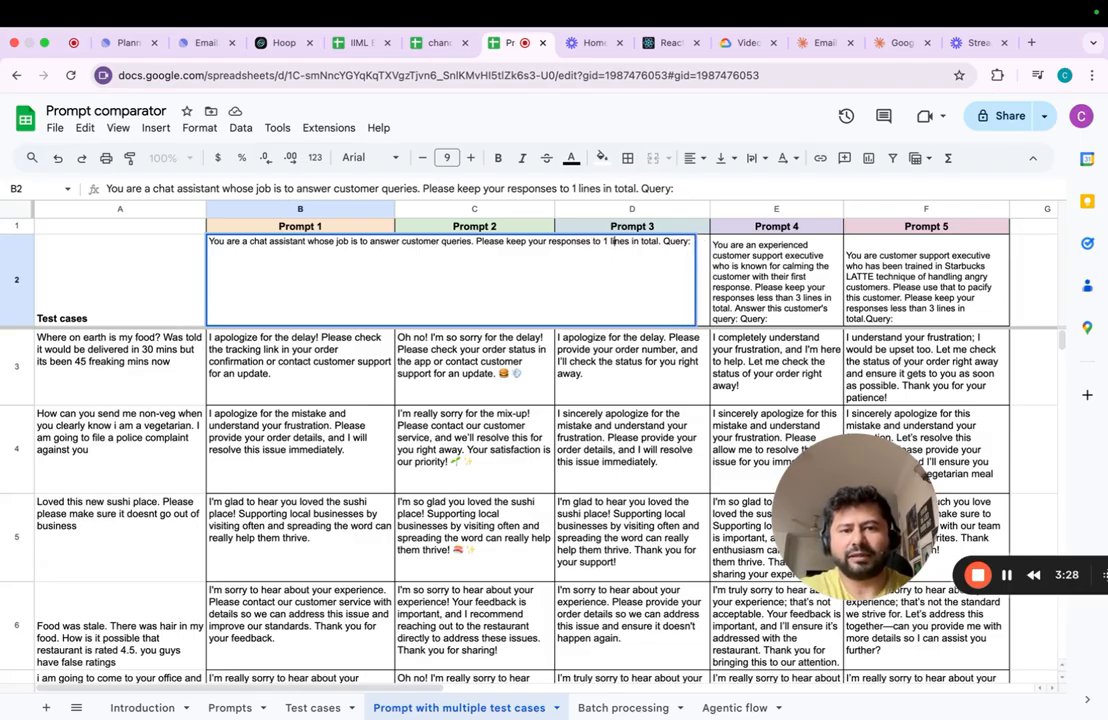
{"action": "key", "text": "BackSpace"}
{"action": "key", "text": "Return"}
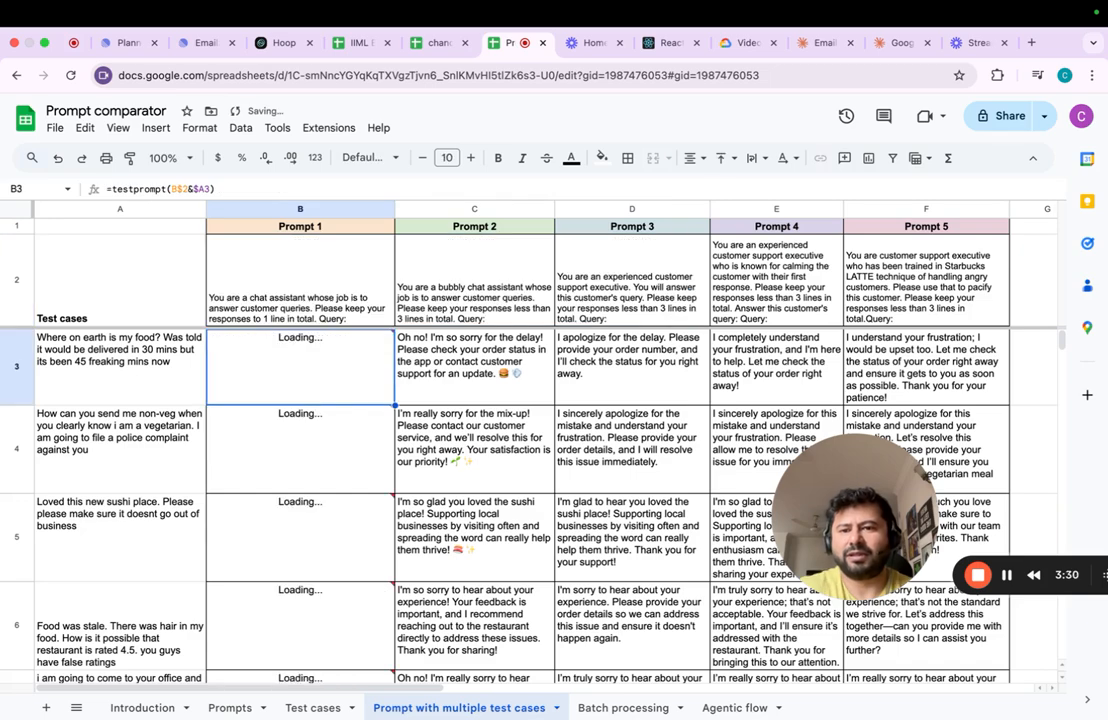
{"action": "key", "text": "Up"}
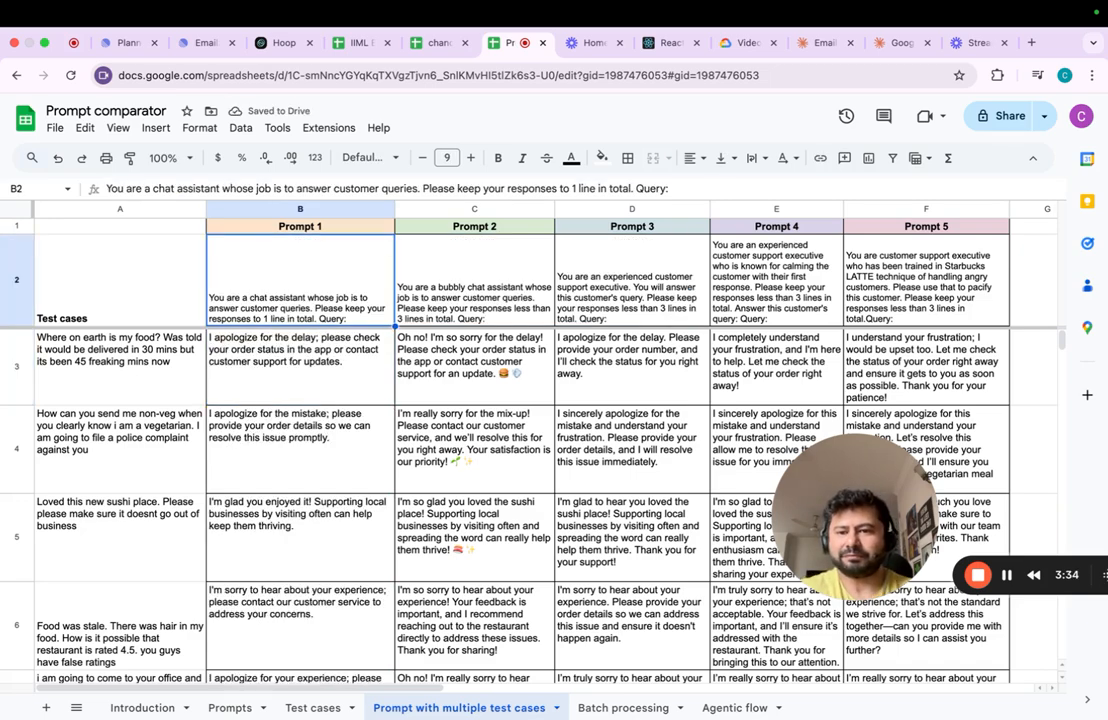
{"action": "key", "text": "Down"}
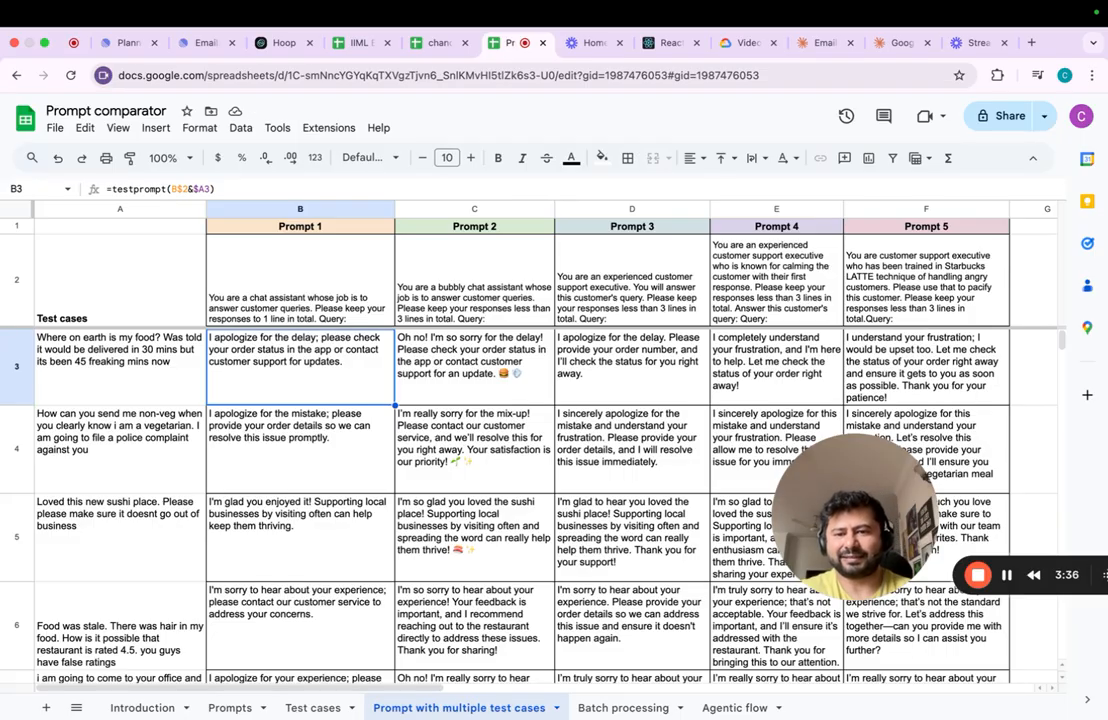
{"action": "key", "text": "Up"}
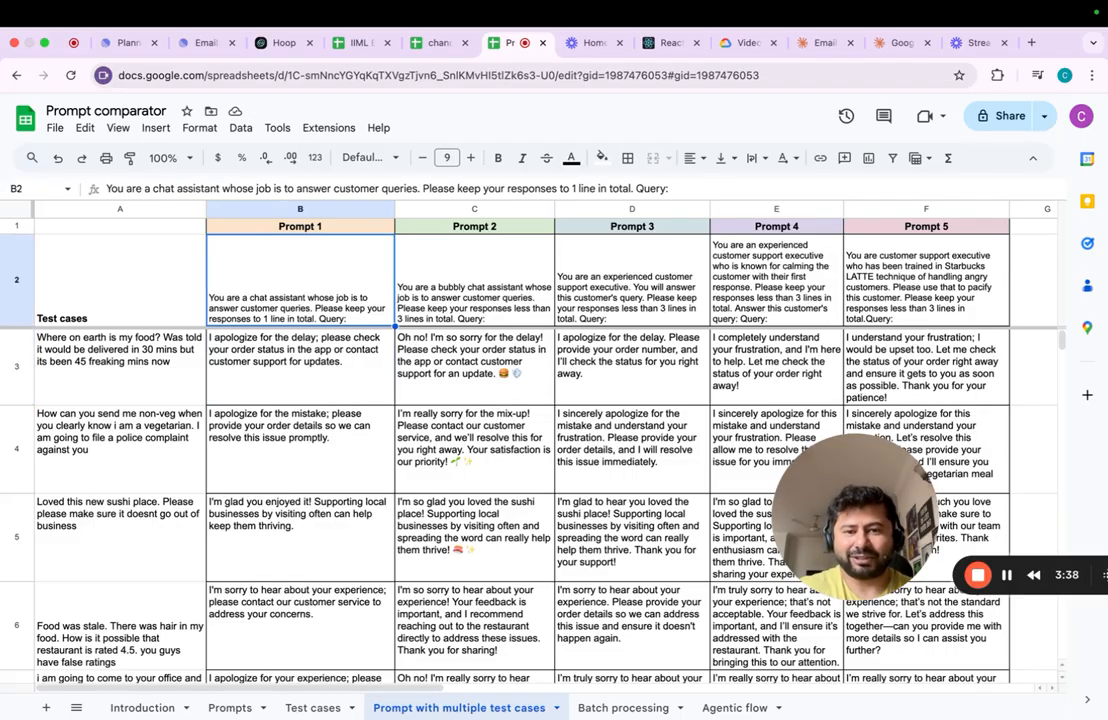
- Copy the tweets in F2:F6 of the Test cases sheet and paste them at B3 of the Batch processing sheet
{"action": "left_click", "coordinate": [625, 707]}
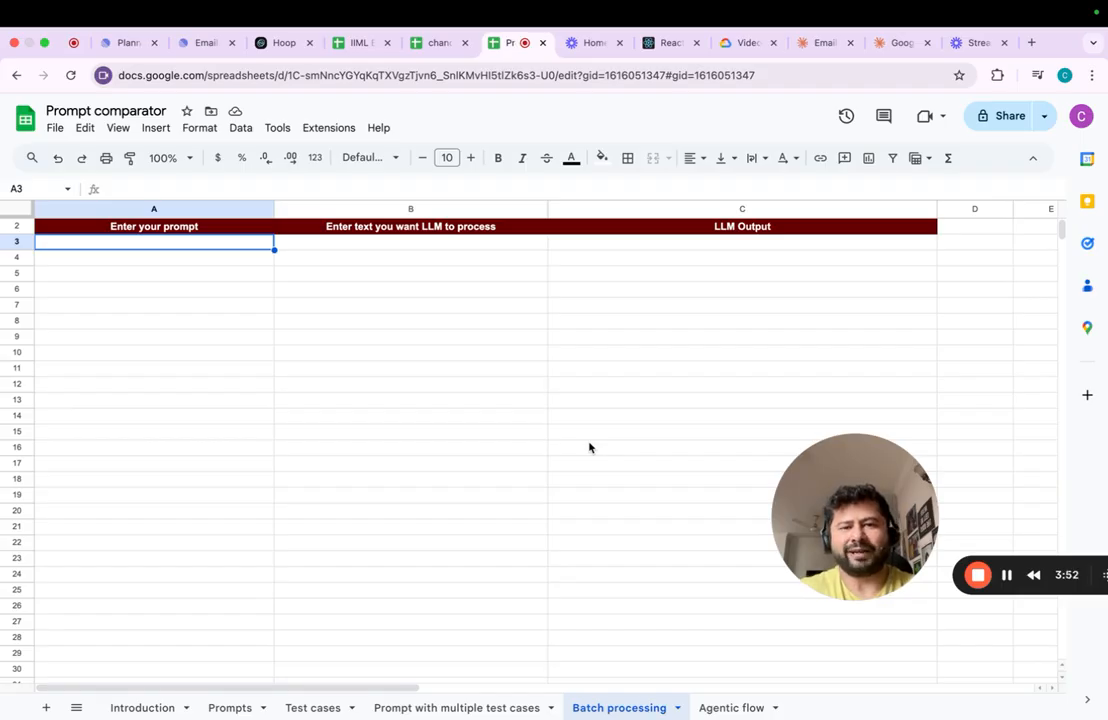
{"action": "key", "text": "Right"}
{"action": "key", "text": "Right"}
{"action": "key", "text": "Left"}
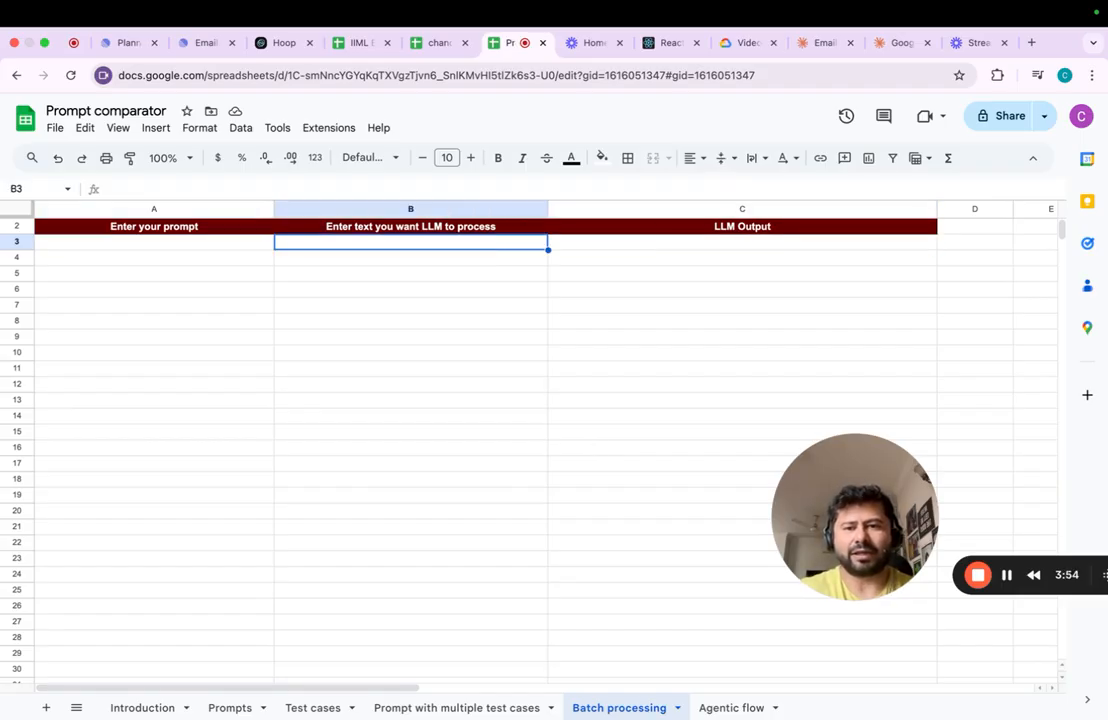
{"action": "left_click", "coordinate": [309, 708]}
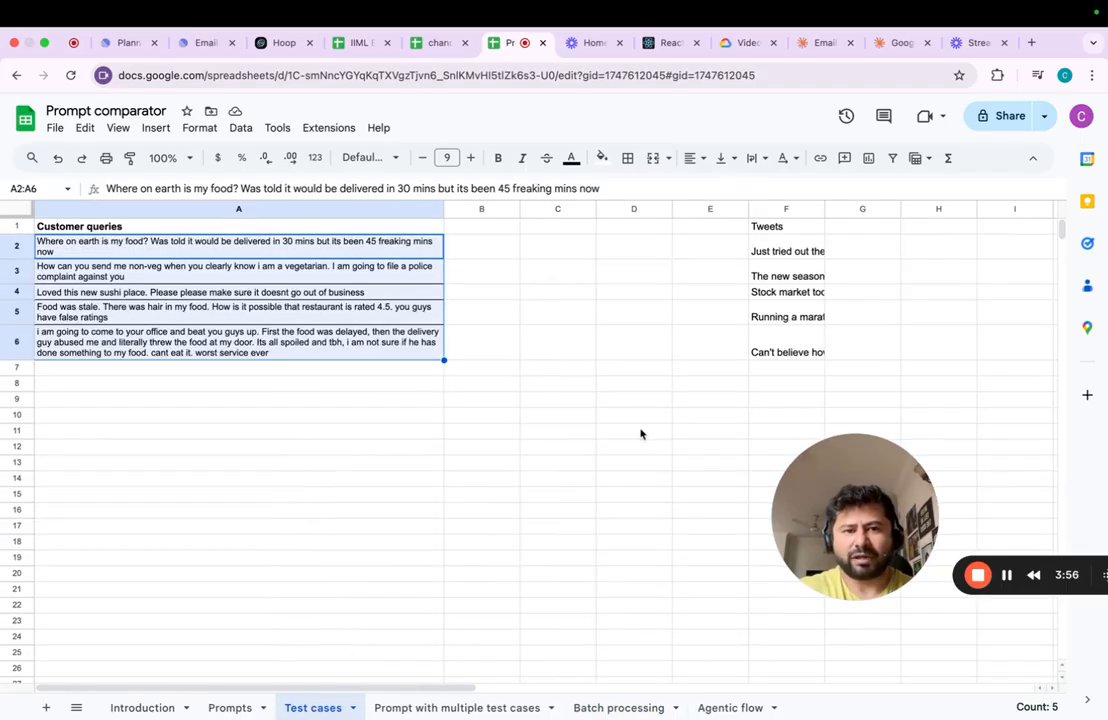
{"action": "key", "text": "Right"}
{"action": "key", "text": "Right"}
{"action": "key", "text": "Right"}
{"action": "key", "text": "ctrl+shift+Down"}
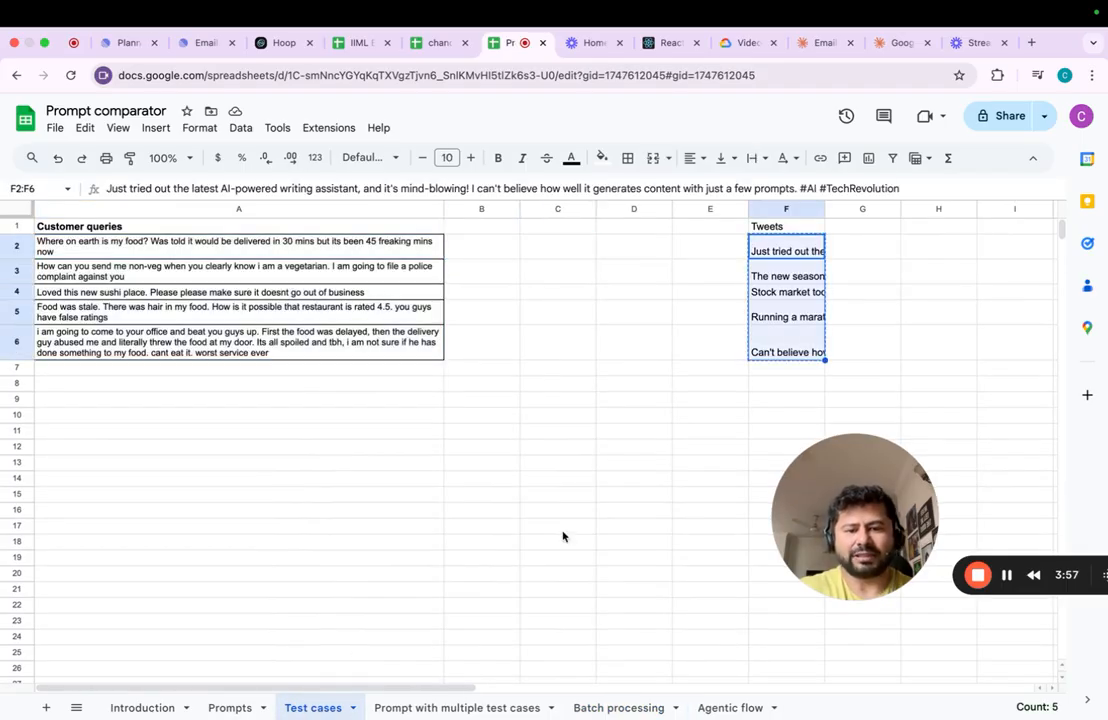
{"action": "left_click", "coordinate": [600, 706]}
{"action": "key", "text": "ctrl+v"}
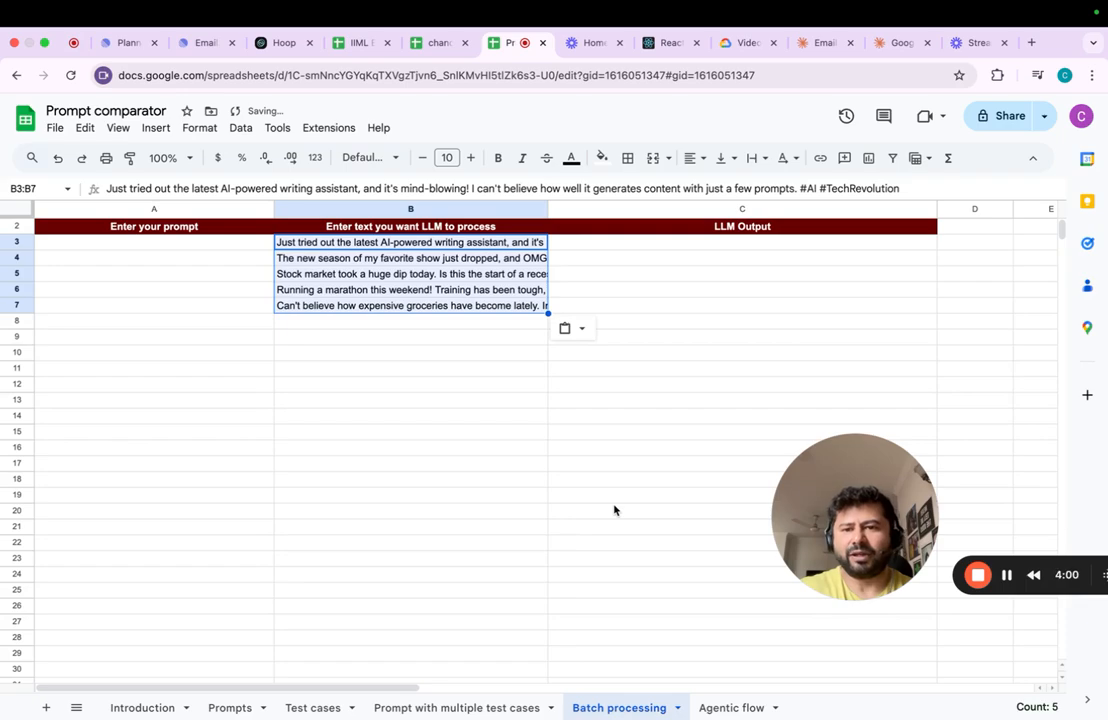
{"action": "key", "text": "Escape"}
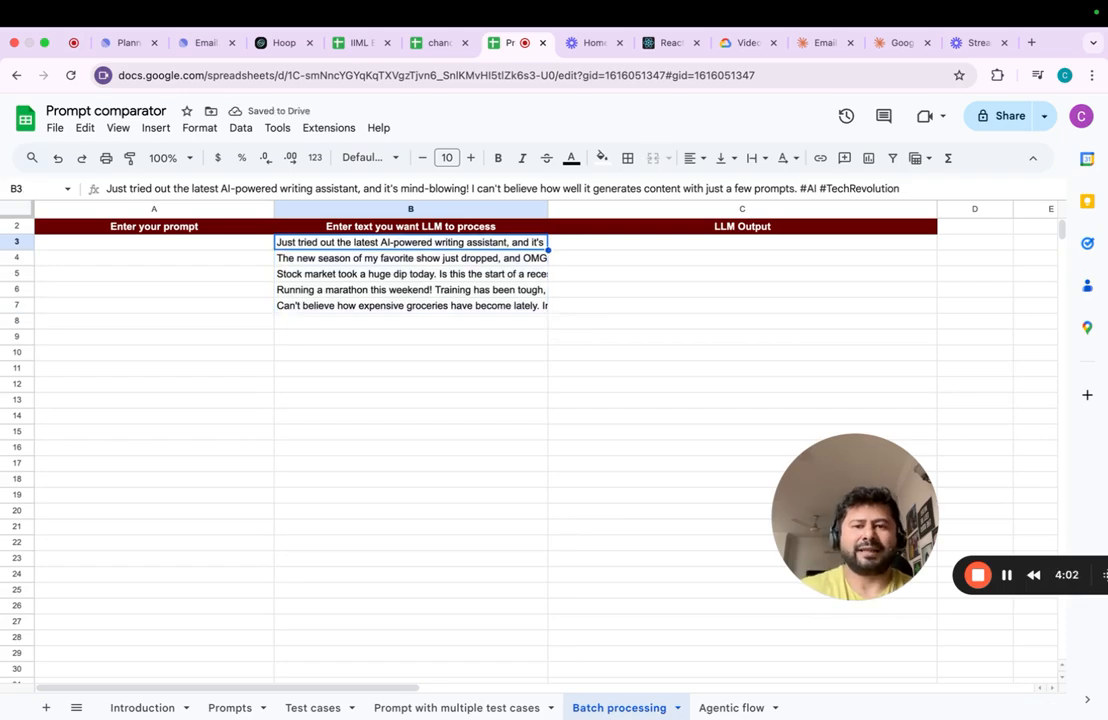
- Start the A3 prompt with "You are an experienced twitter analyst. you will go through these tweets and return 2 categories these tweets fit in"
{"action": "left_click", "coordinate": [154, 242]}
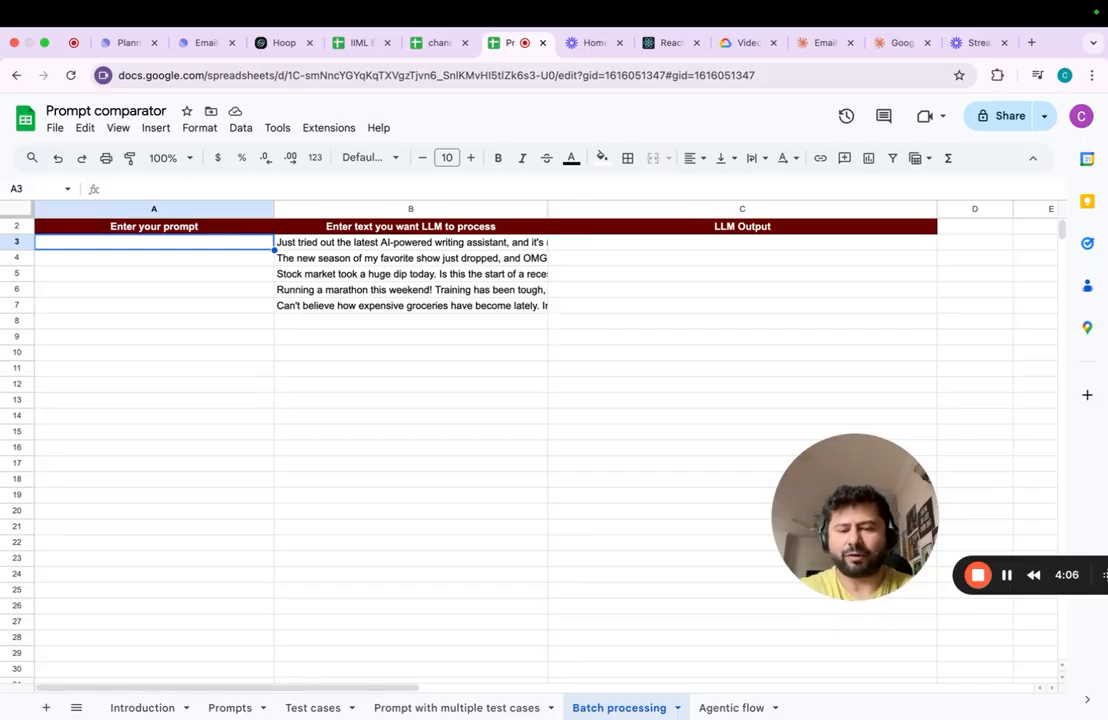
{"action": "type", "text": "You are "}
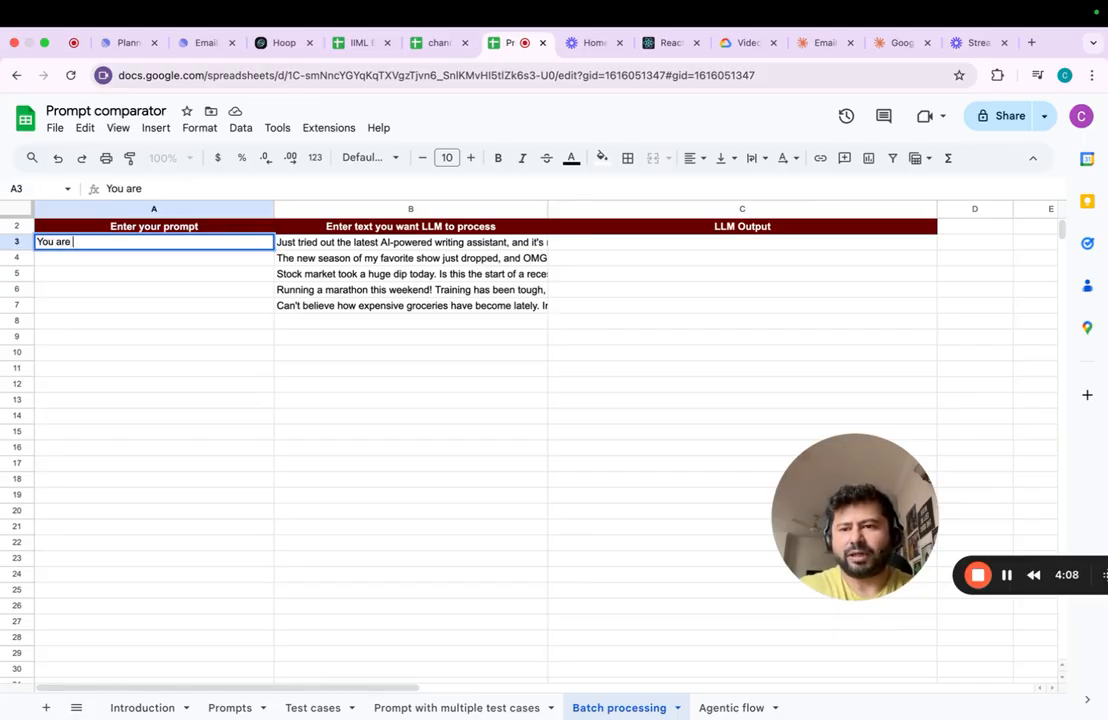
{"action": "type", "text": "an experienced twie"}
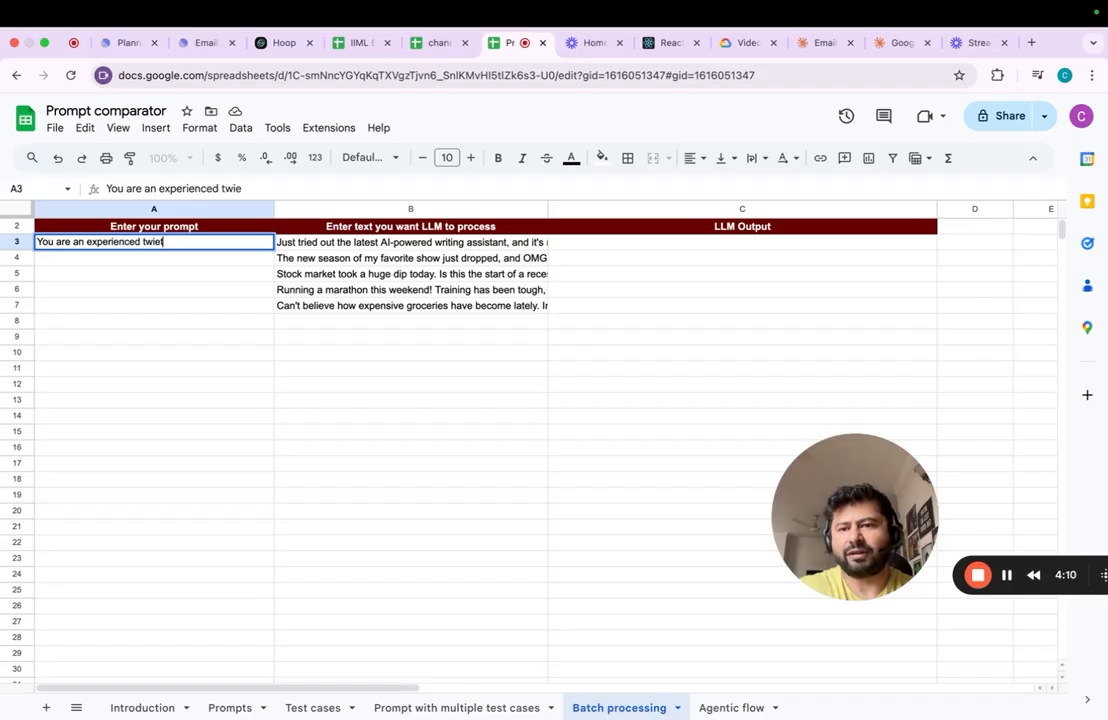
{"action": "key", "text": "BackSpace"}
{"action": "type", "text": "tter a"}
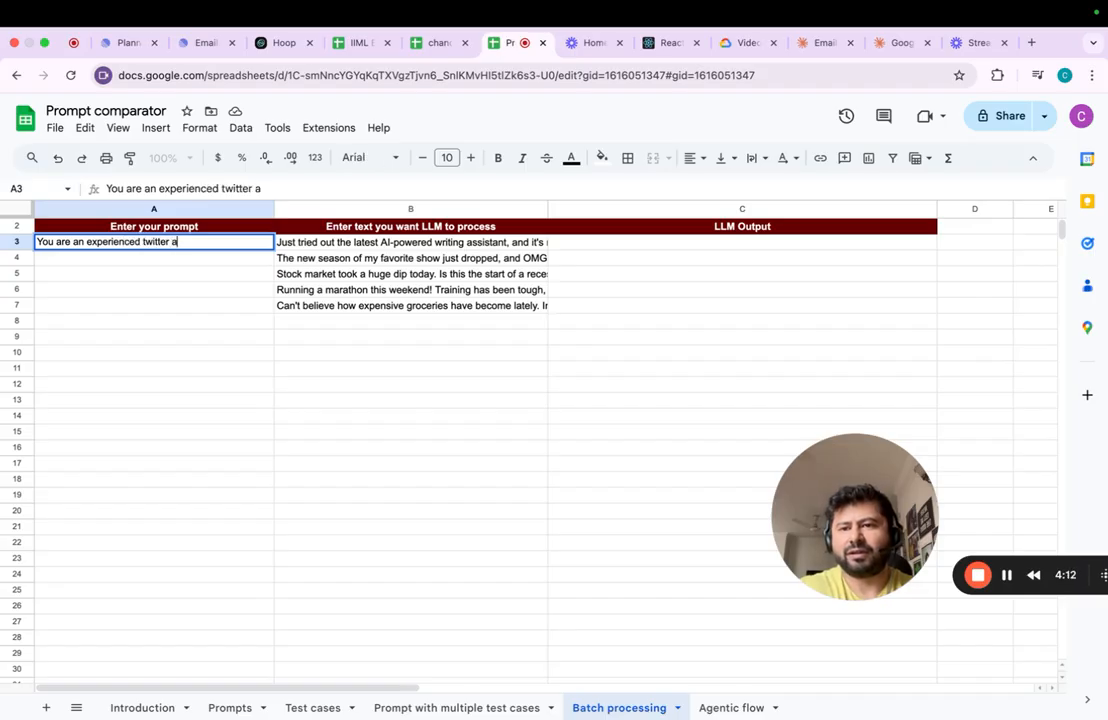
{"action": "type", "text": "nal"}
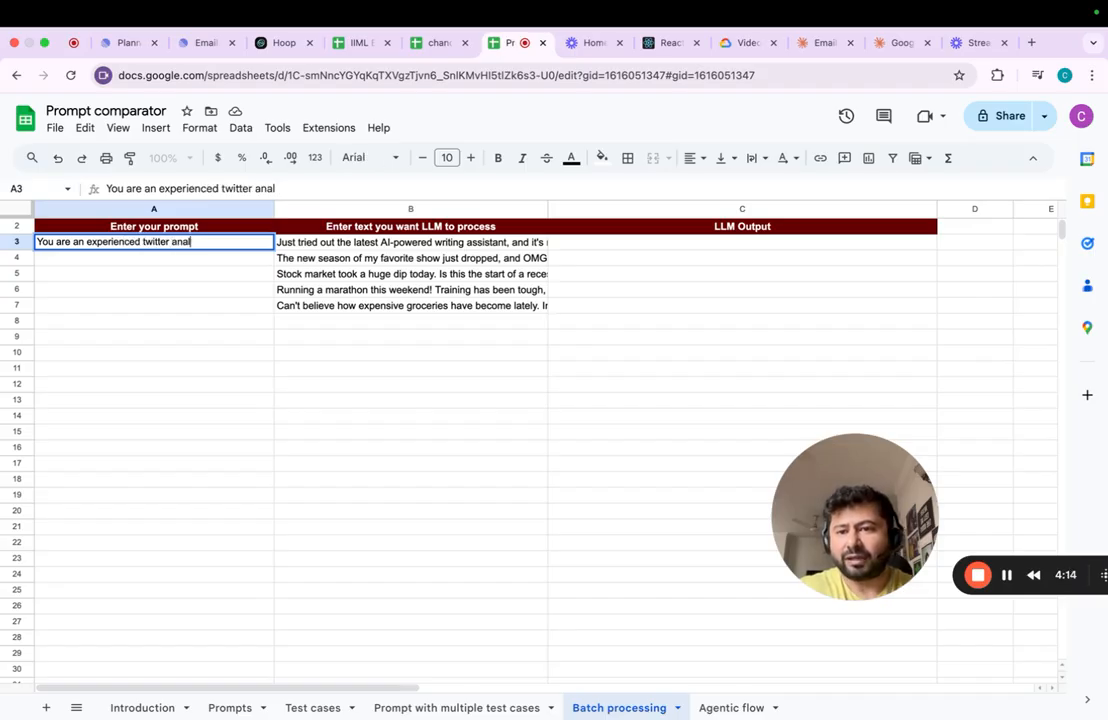
{"action": "type", "text": "yst. "}
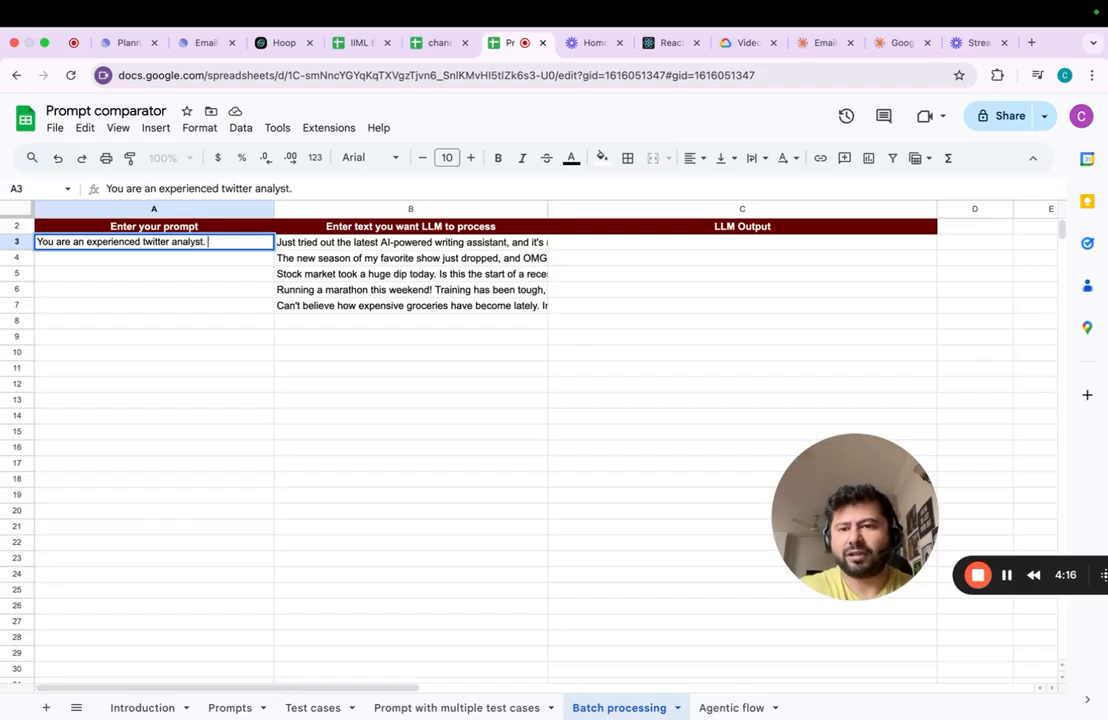
{"action": "type", "text": "you will go through the"}
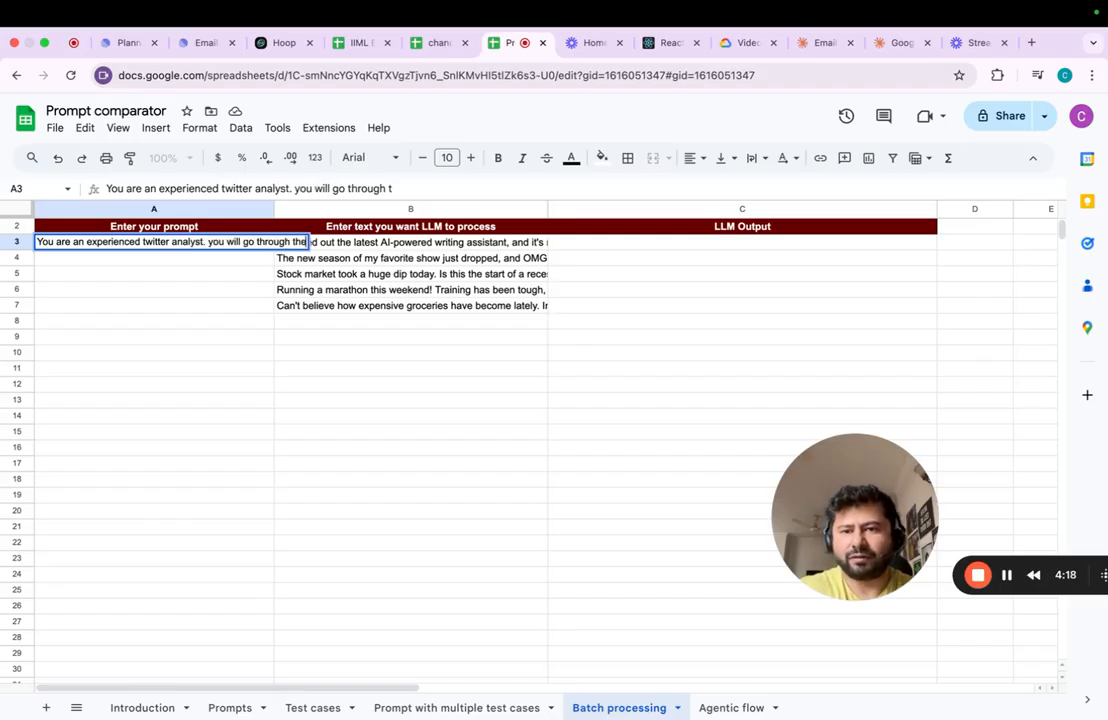
{"action": "type", "text": "se tweets and return 2"}
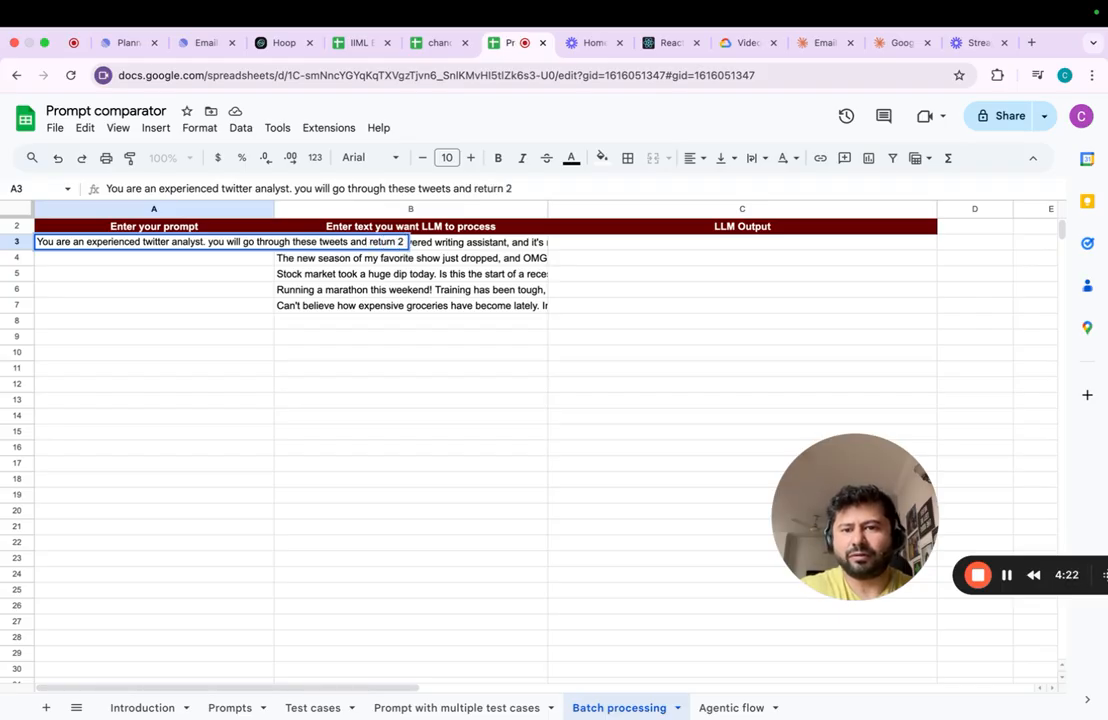
{"action": "type", "text": " categories these"}
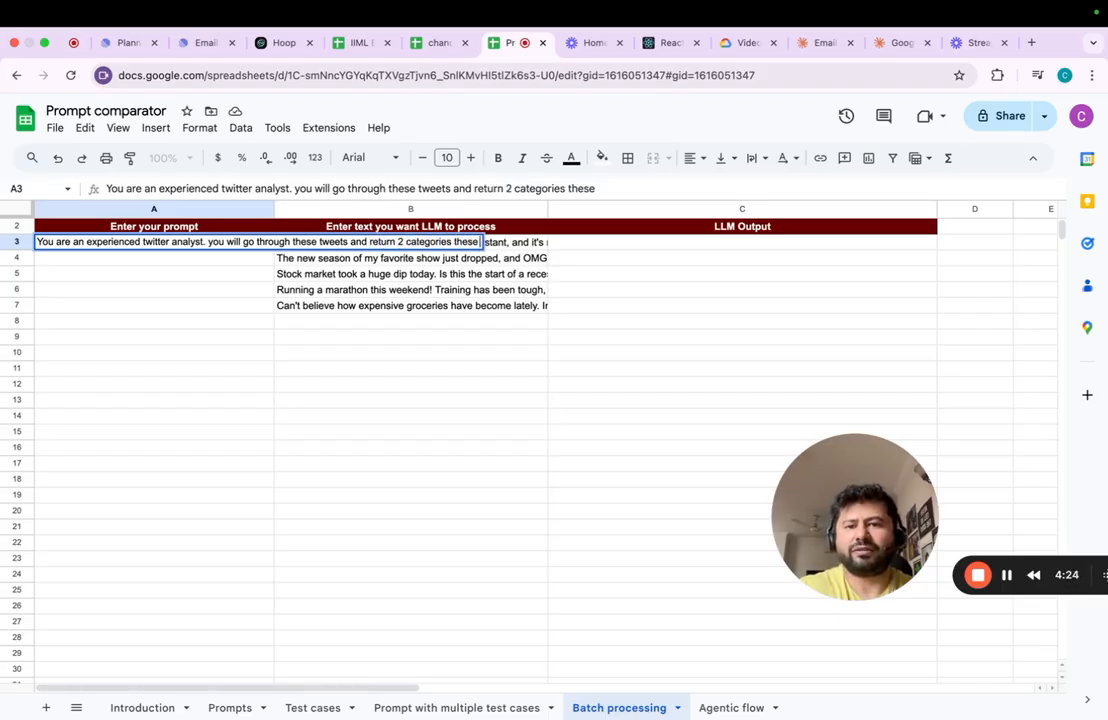
{"action": "type", "text": " tweets fit in."}
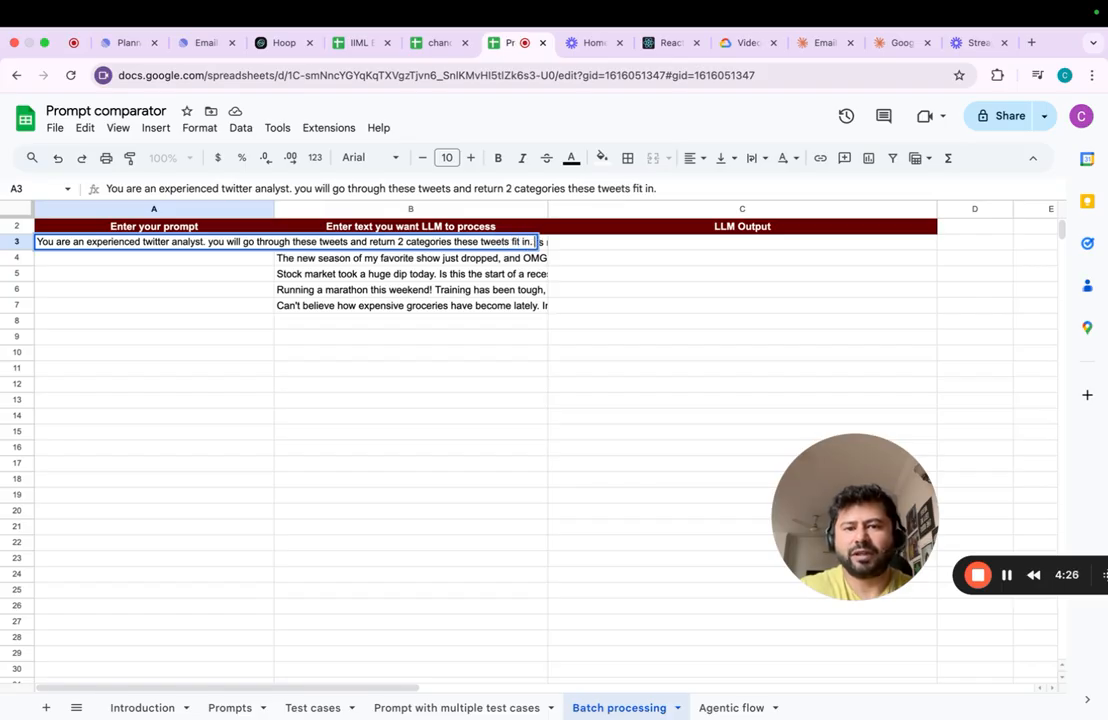
{"action": "type", "text": " In your response, "}
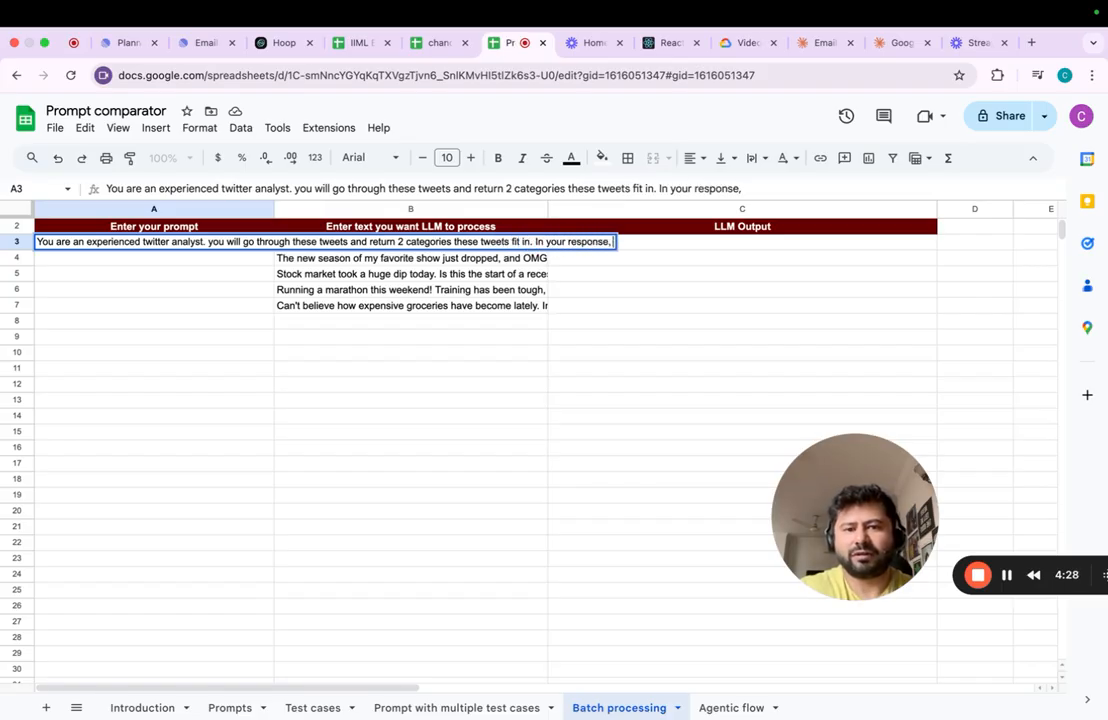
{"action": "type", "text": "only prov"}
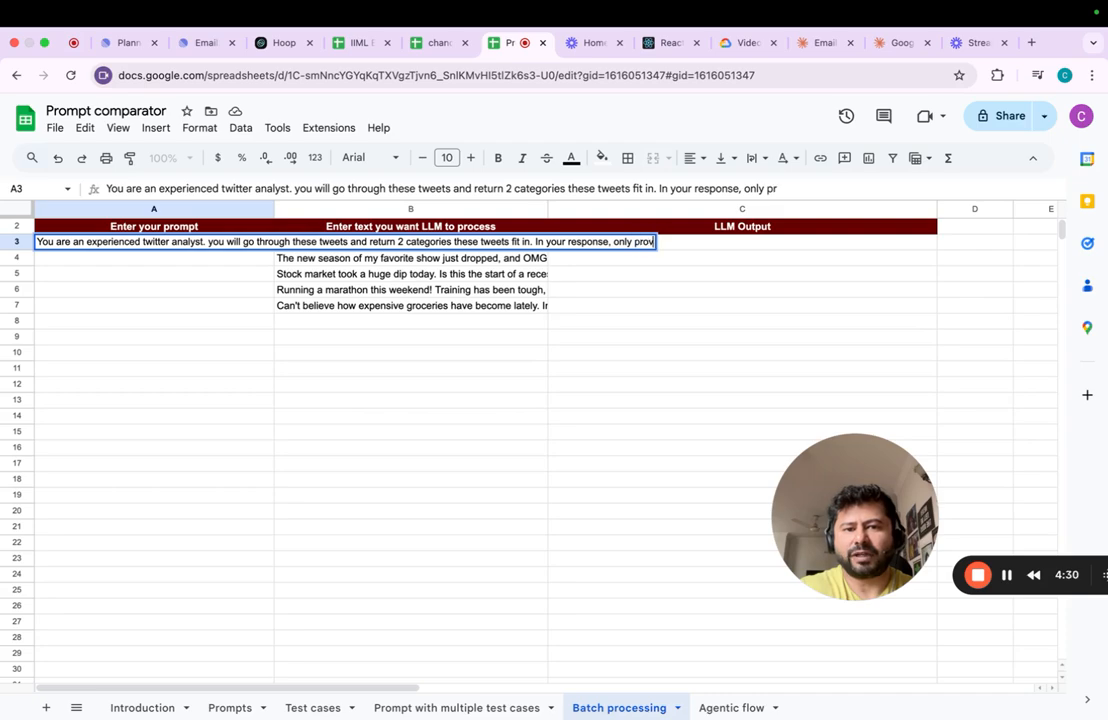
{"action": "type", "text": "ide categories and s"}
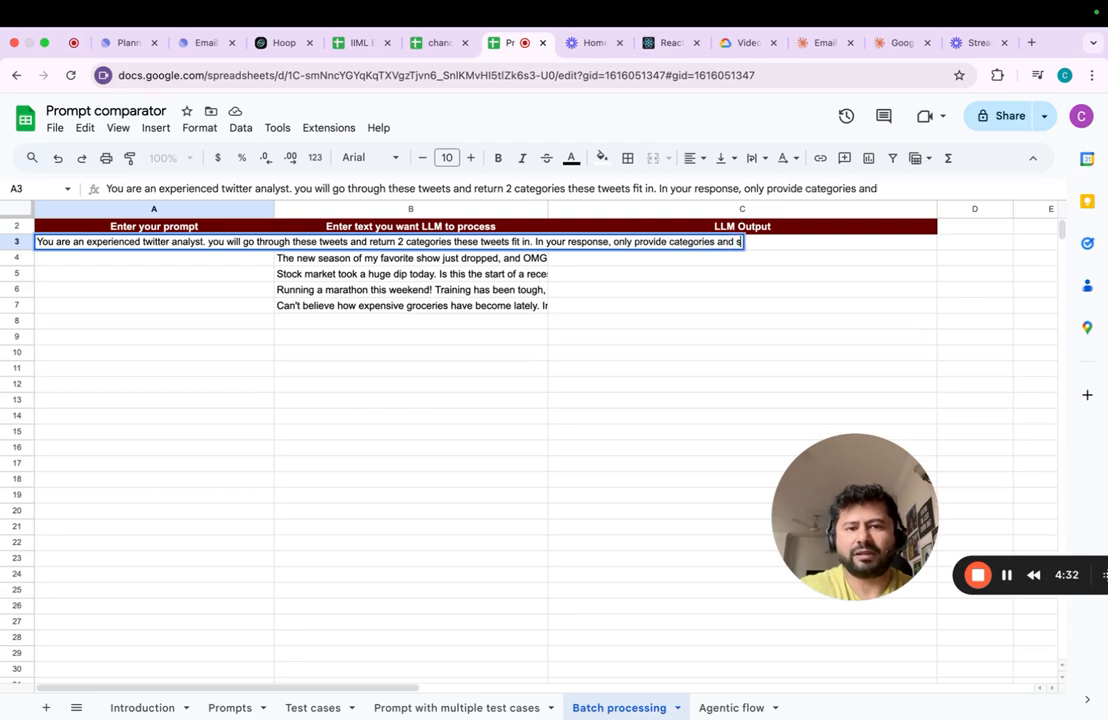
{"action": "type", "text": "trictly sti"}
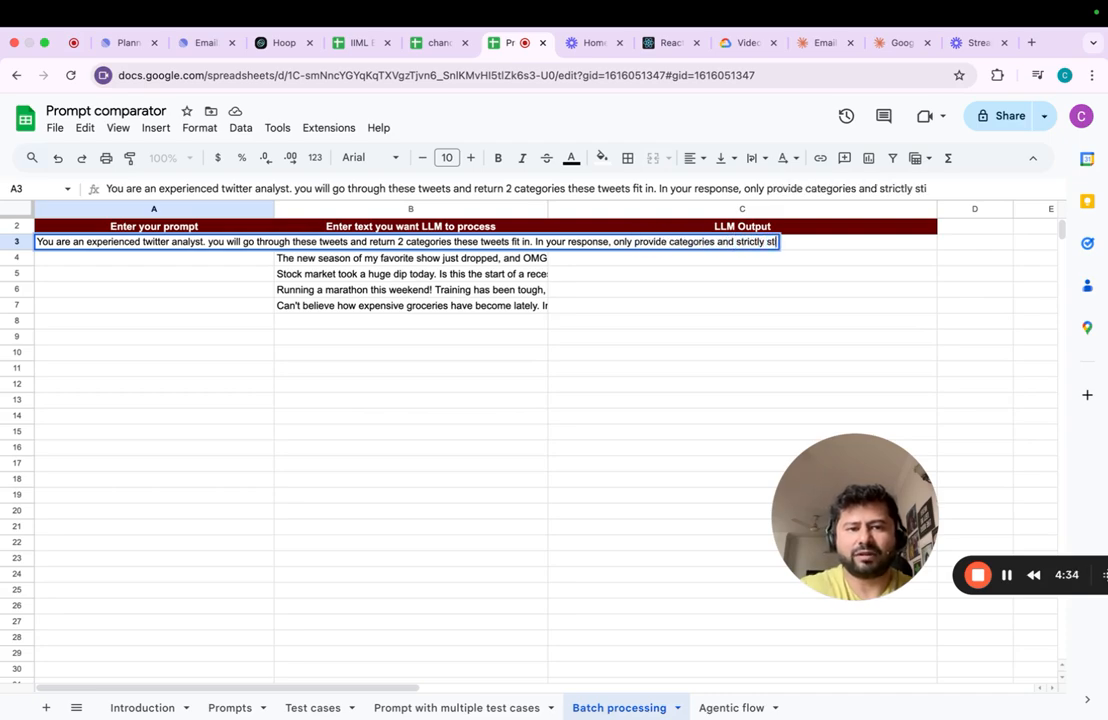
{"action": "type", "text": "ck to 2 categories"}
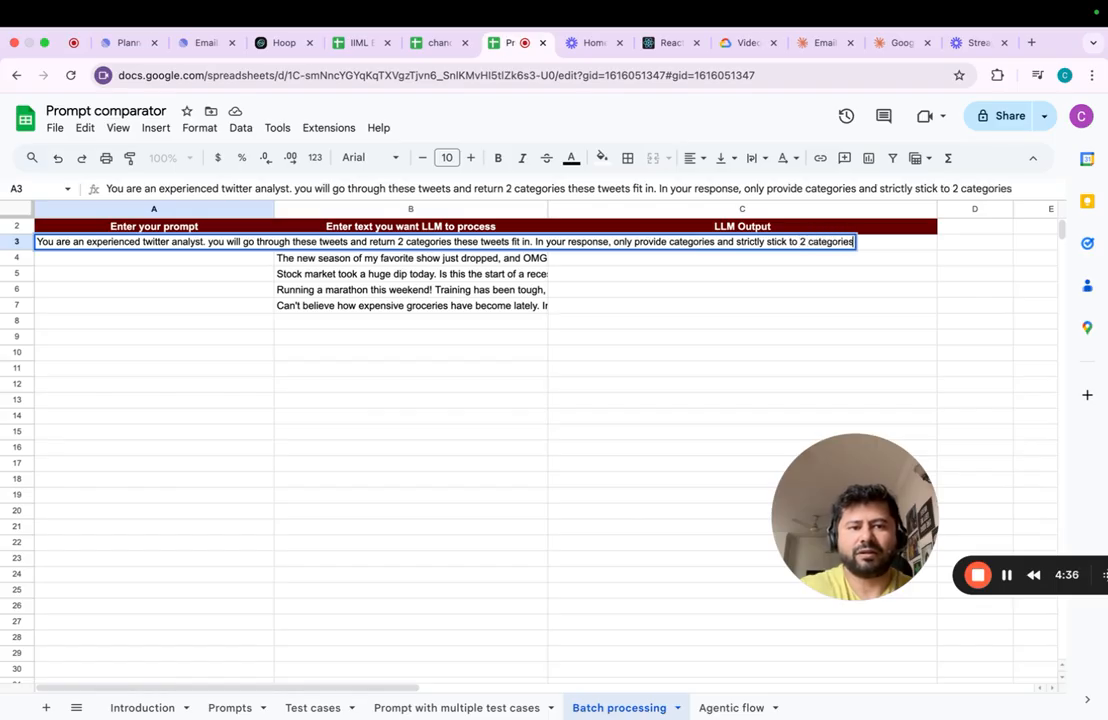
- Finish the A3 prompt with ". In your response, only provide categories and strictly stick to 2 categories"
{"action": "key", "text": "Return"}
- Copy the tweet analyst prompt from A3 into the rows below through A7, alongside each tweet
{"action": "key", "text": "Up"}
{"action": "key", "text": "ctrl+c"}
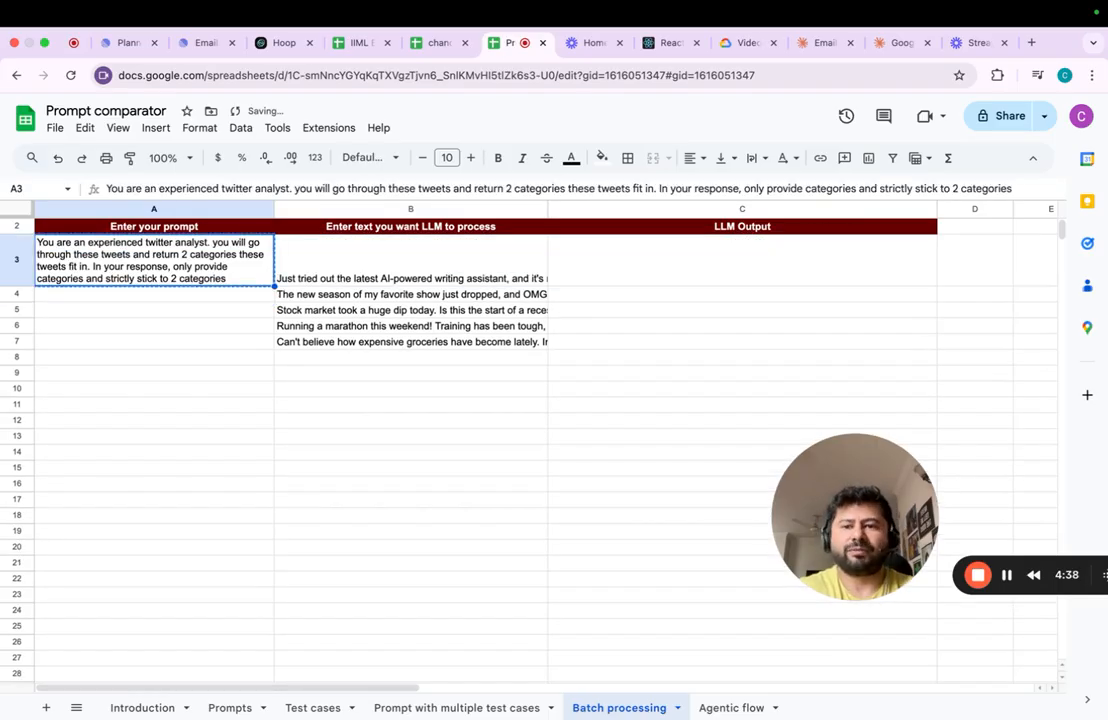
{"action": "key", "text": "shift+Down"}
{"action": "key", "text": "shift+Down"}
{"action": "key", "text": "shift+Down"}
{"action": "key", "text": "shift+Down"}
{"action": "key", "text": "ctrl+v"}
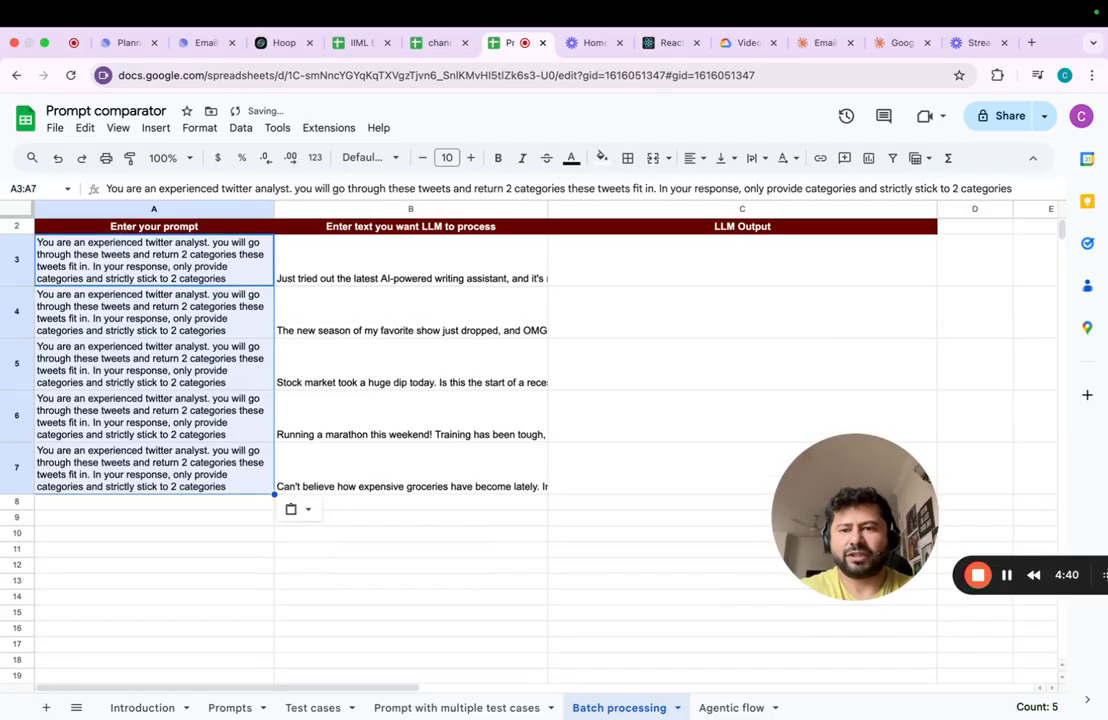
- Enter the formula =testprompt(A3&B3) in C3 of the LLM Output column
{"action": "key", "text": "Right"}
{"action": "key", "text": "Right"}
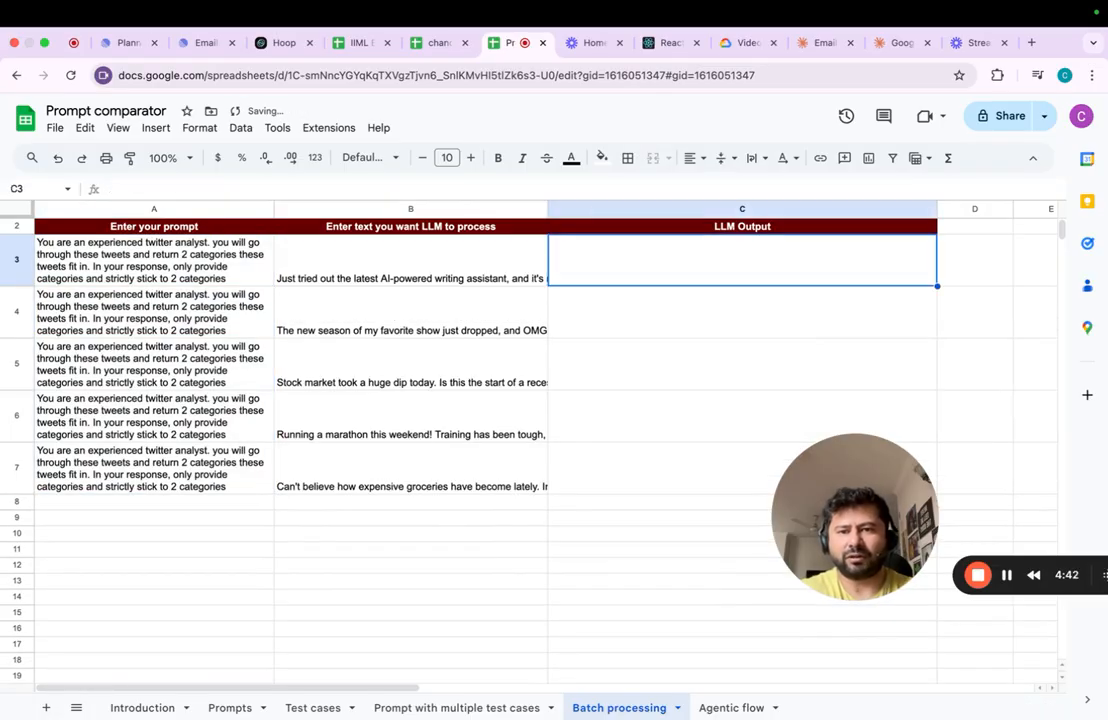
{"action": "type", "text": "=testprompt"}
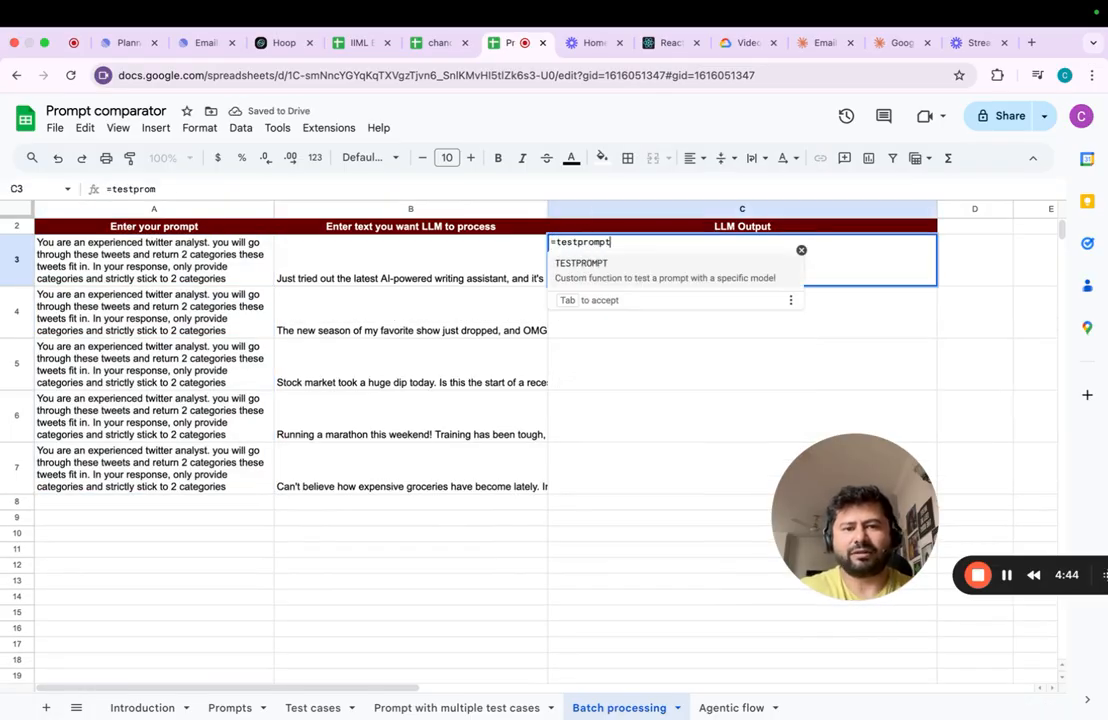
{"action": "type", "text": "(A3&"}
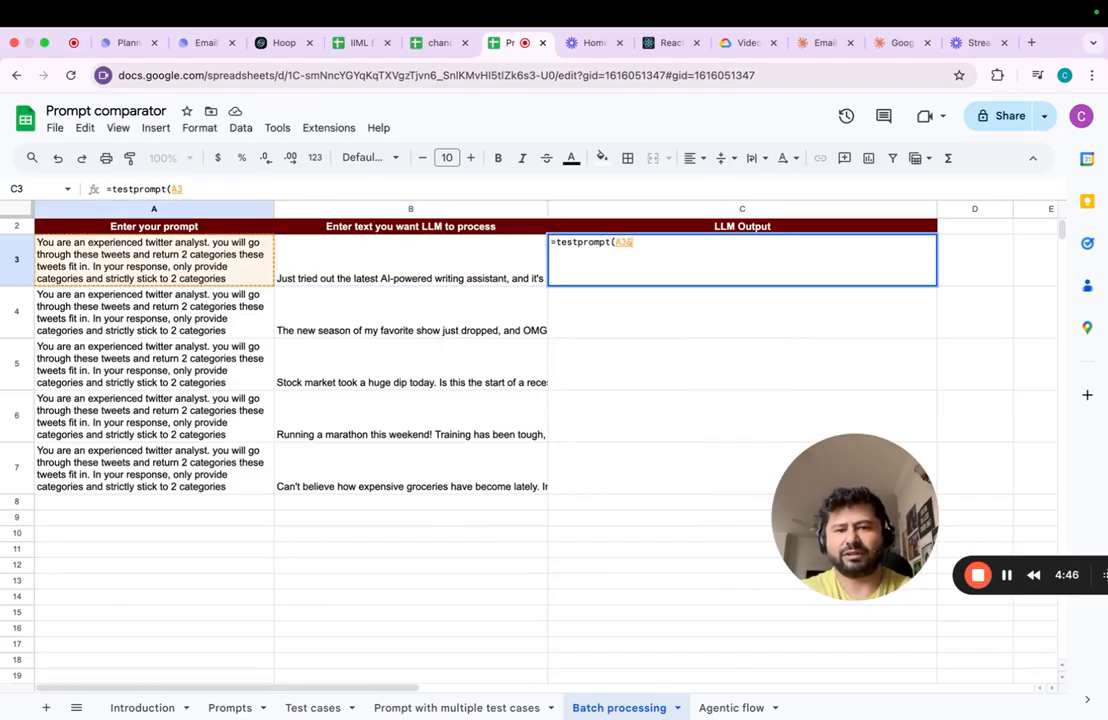
{"action": "key", "text": "Right"}
{"action": "key", "text": "Left"}
{"action": "key", "text": "Left"}
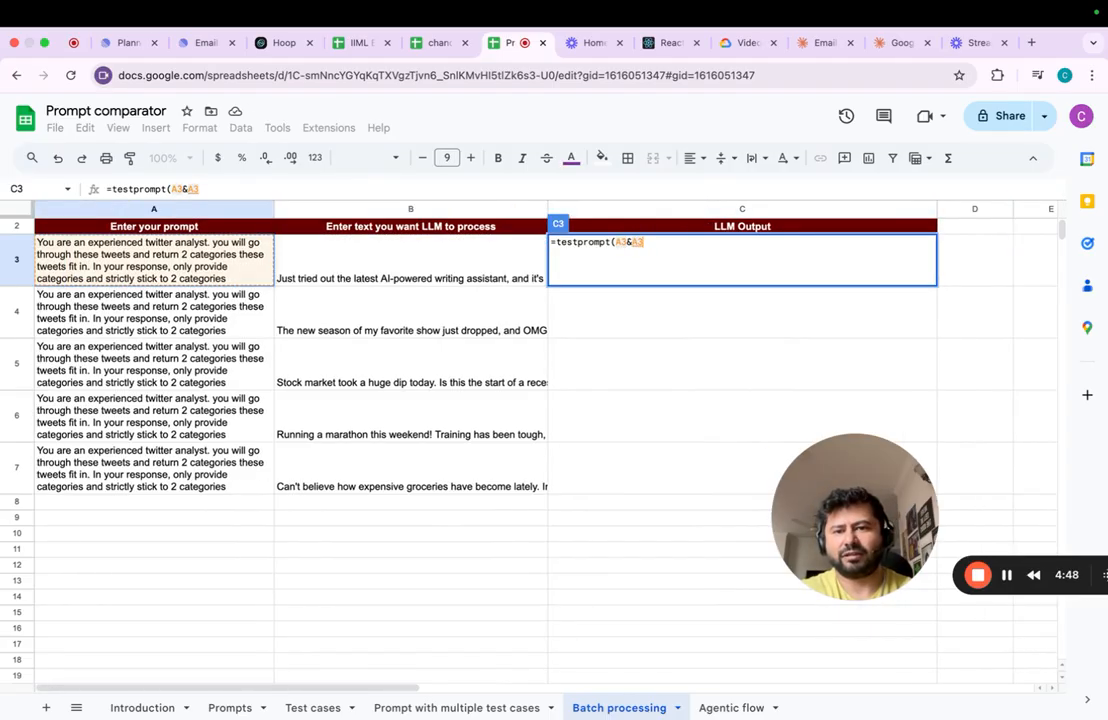
{"action": "type", "text": ")"}
{"action": "key", "text": "Return"}
- Copy the testprompt formula from C3 and paste it across C3:C7 to process all the tweets
{"action": "key", "text": "Up"}
{"action": "key", "text": "super+c"}
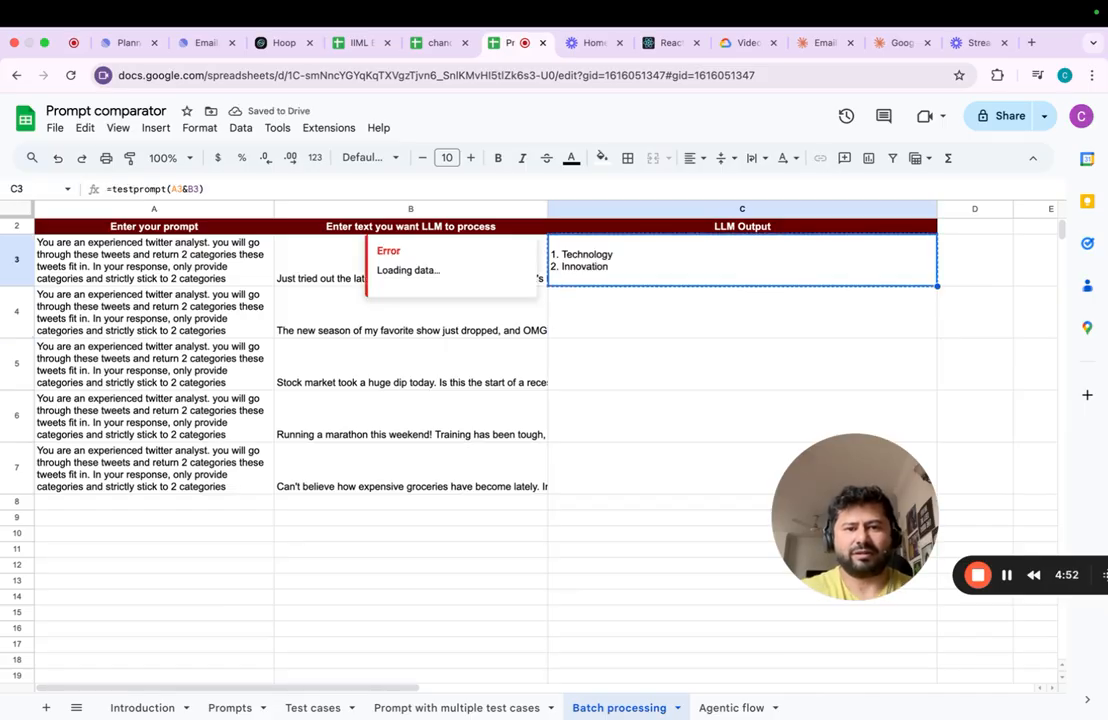
{"action": "key", "text": "Left"}
{"action": "key", "text": "super+Down"}
{"action": "key", "text": "Right"}
{"action": "key", "text": "super+shift+Up"}
{"action": "key", "text": "super+v"}
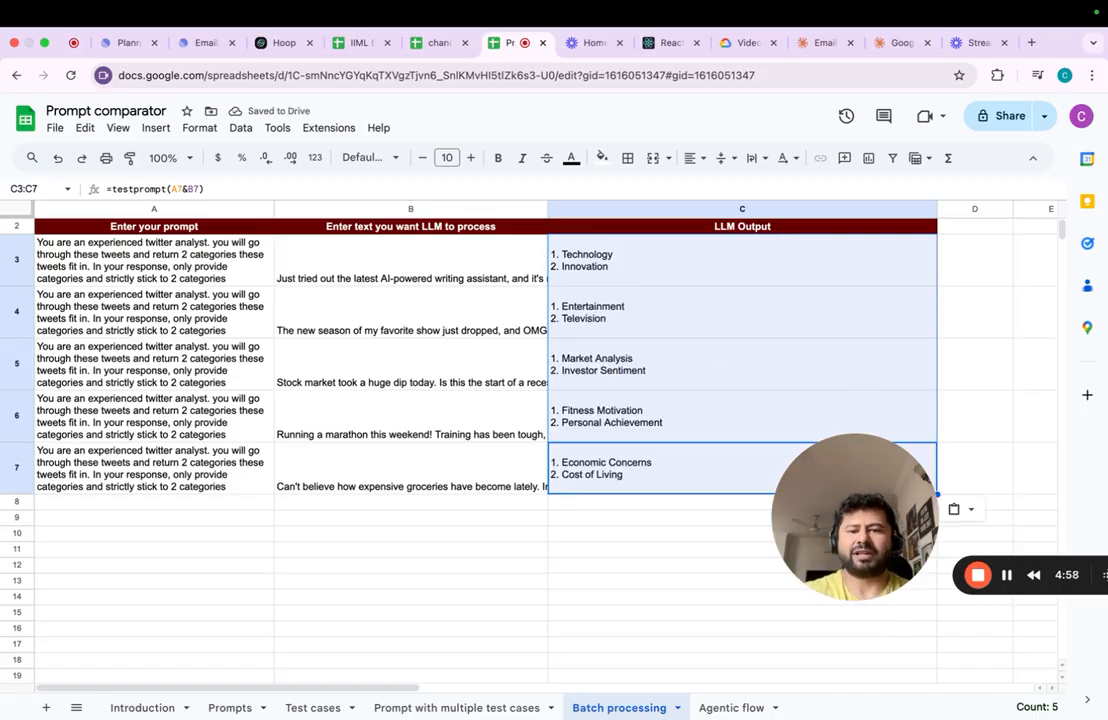
{"action": "key", "text": "Left"}
{"action": "key", "text": "Left"}
{"action": "key", "text": "Right"}
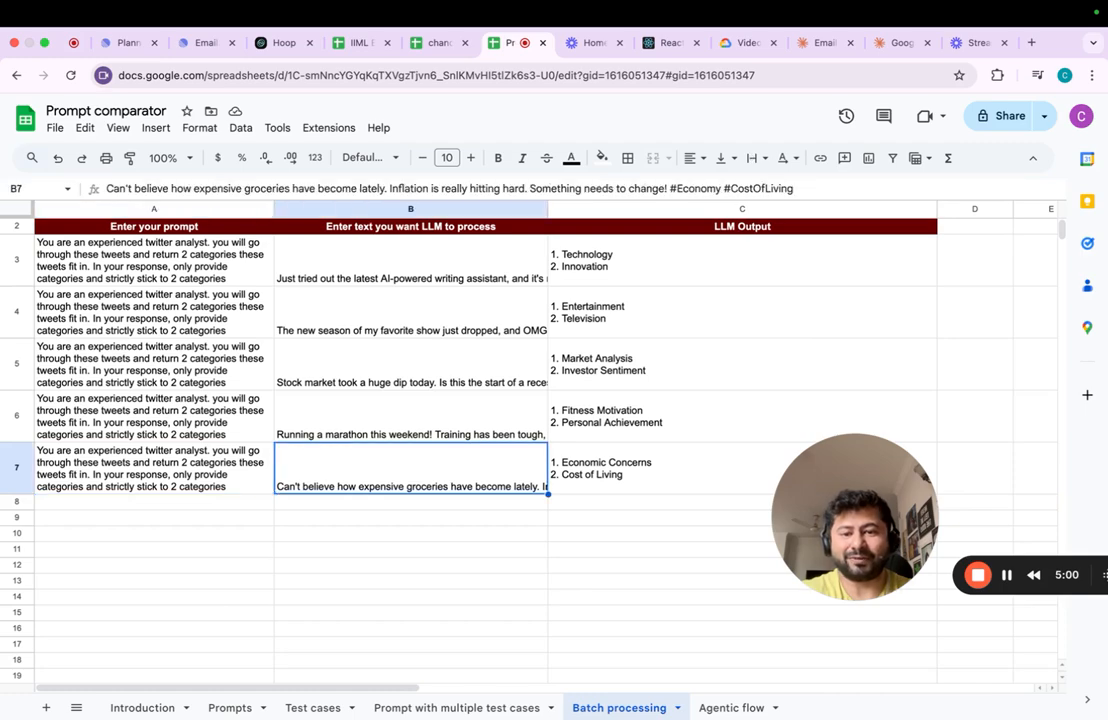
{"action": "key", "text": "Up"}
{"action": "key", "text": "Up"}
{"action": "key", "text": "Up"}
{"action": "key", "text": "Up"}
{"action": "key", "text": "Up"}
{"action": "key", "text": "Left"}
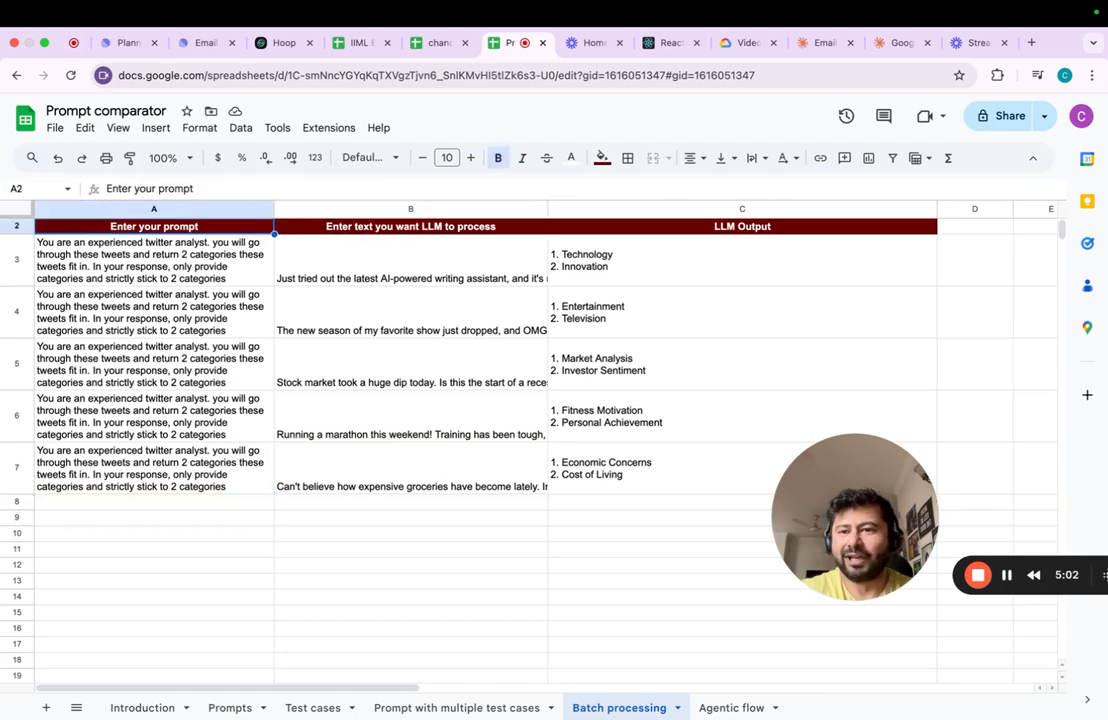